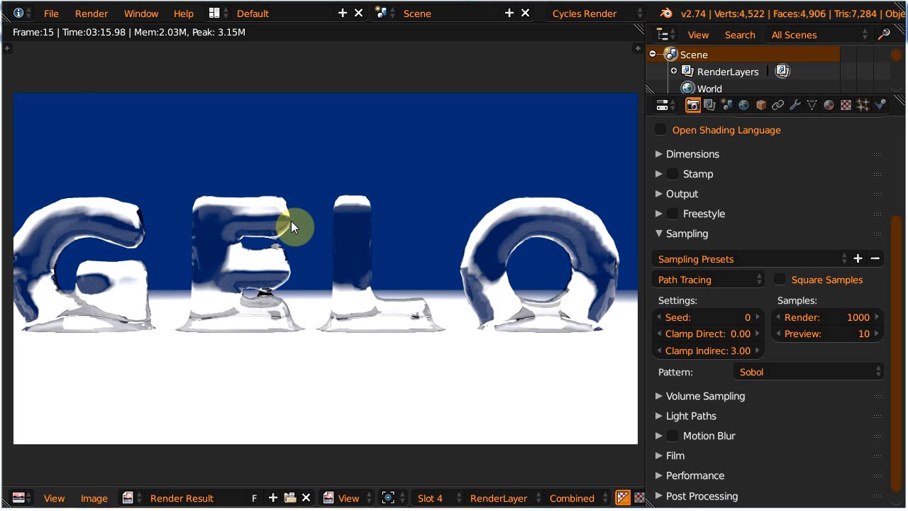
Start a new scene by reloading the start-up file.
left_click(51, 14)
left_click(71, 34)
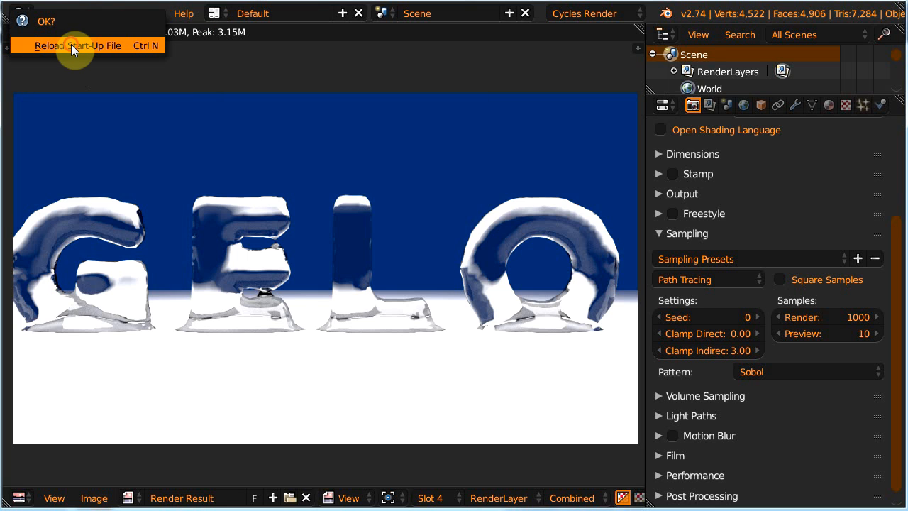
left_click(71, 45)
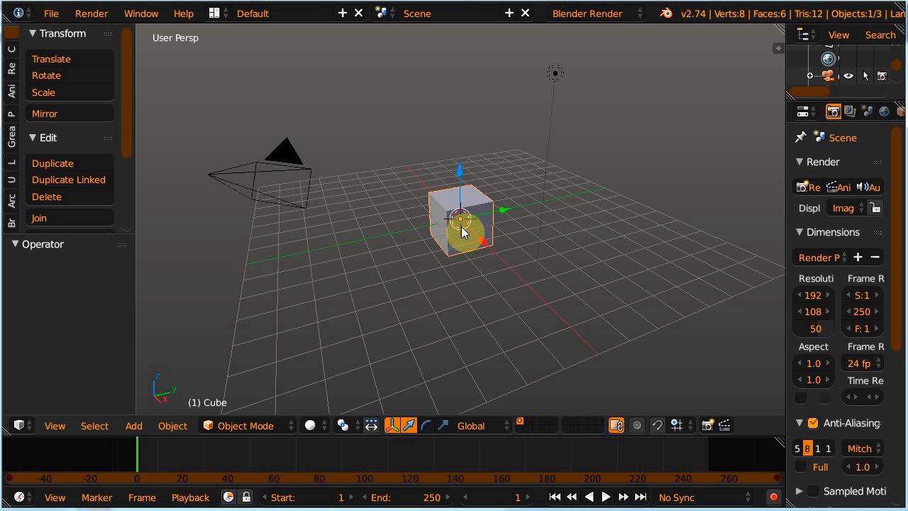
Delete the default cube and add a text object at the scene's origin.
key("x")
left_click(460, 230)
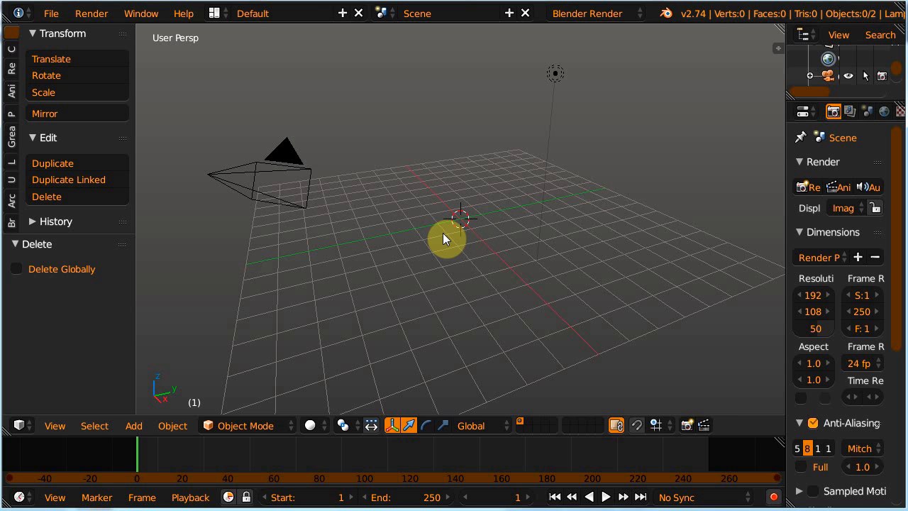
key("shift+a")
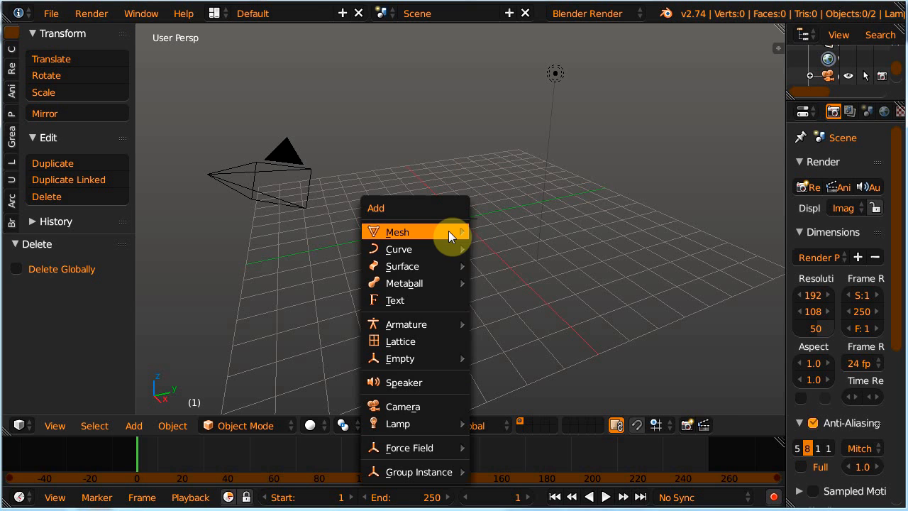
left_click(396, 300)
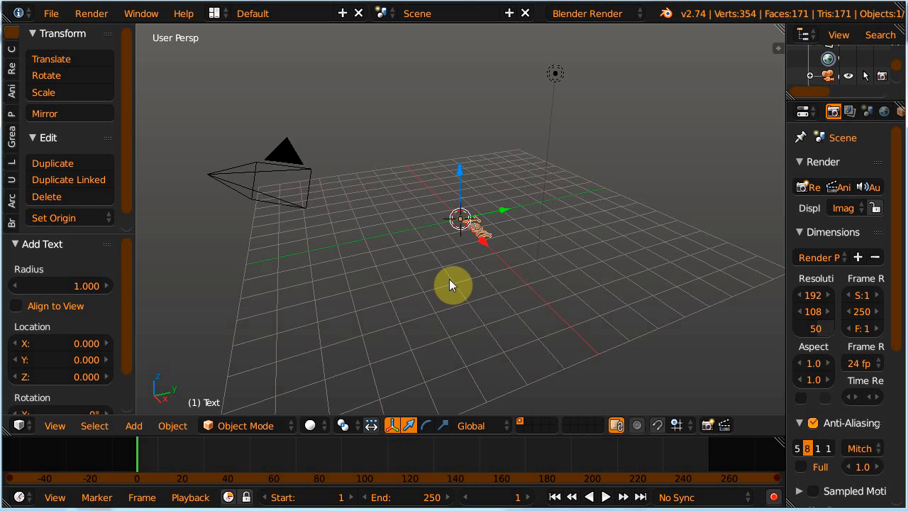
Start the Screencast Keys display in the 3D view.
key("n")
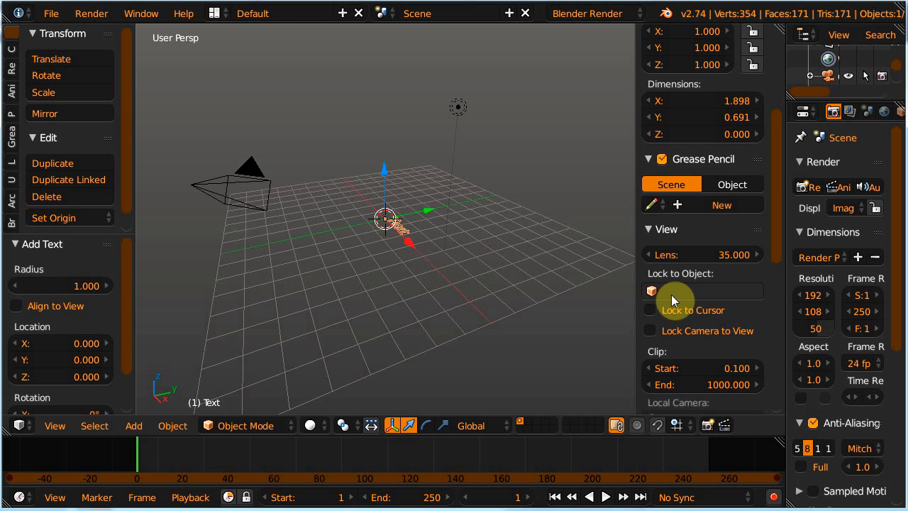
scroll(772, 374, "down", 8)
scroll(773, 390, "down", 4)
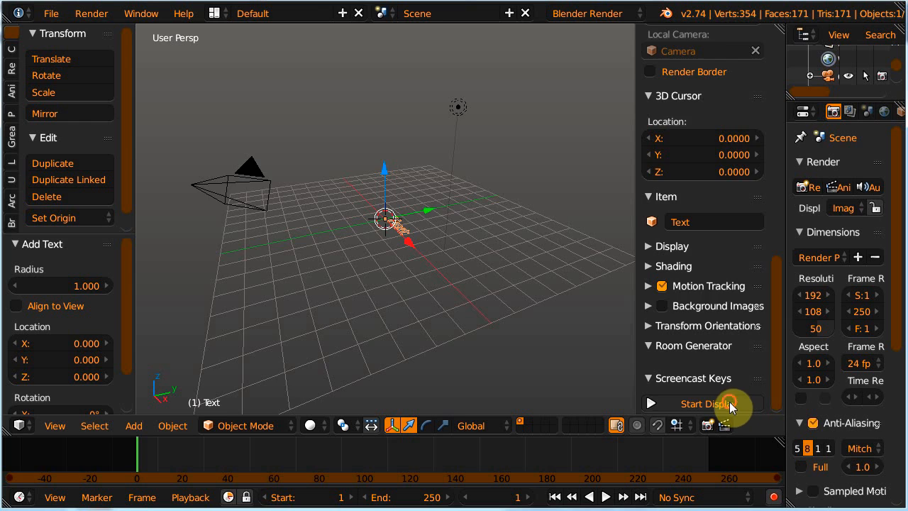
left_click(729, 403)
key("n")
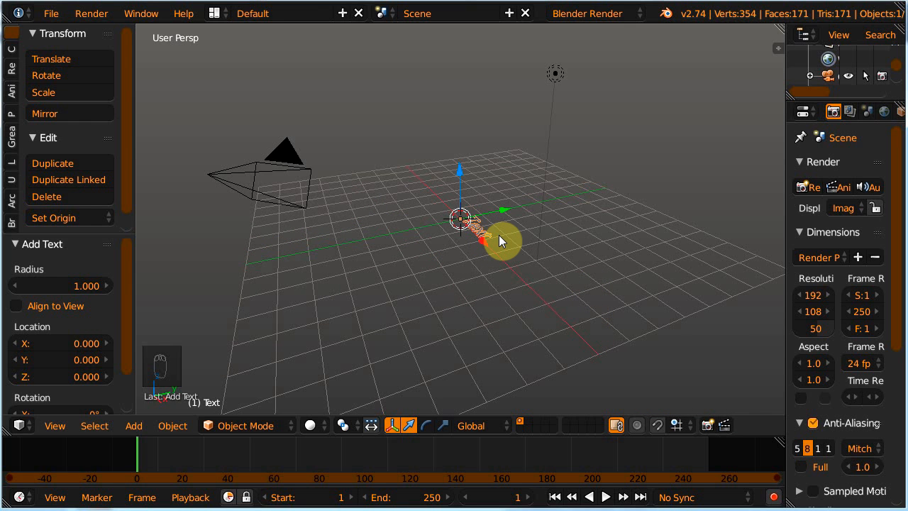
Rotate the text object 90 degrees about the X axis so it stands upright.
scroll(497, 258, "up", 5)
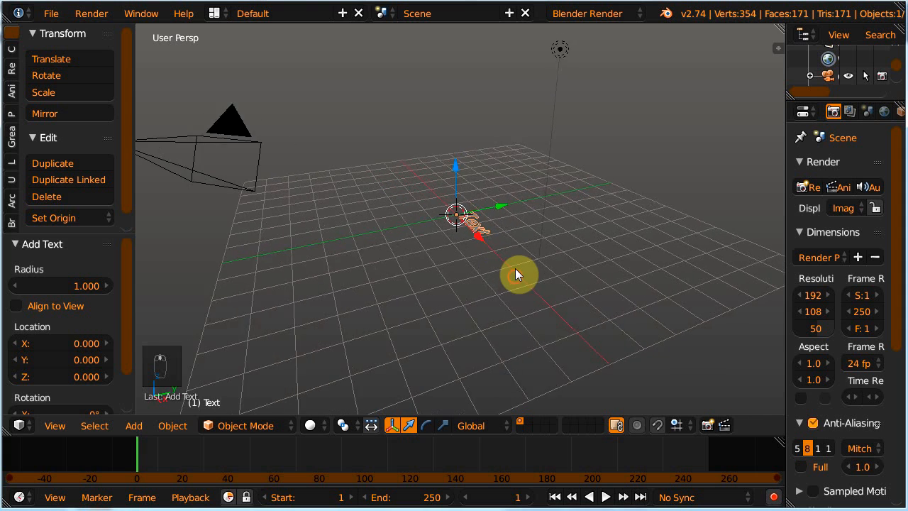
type("r")
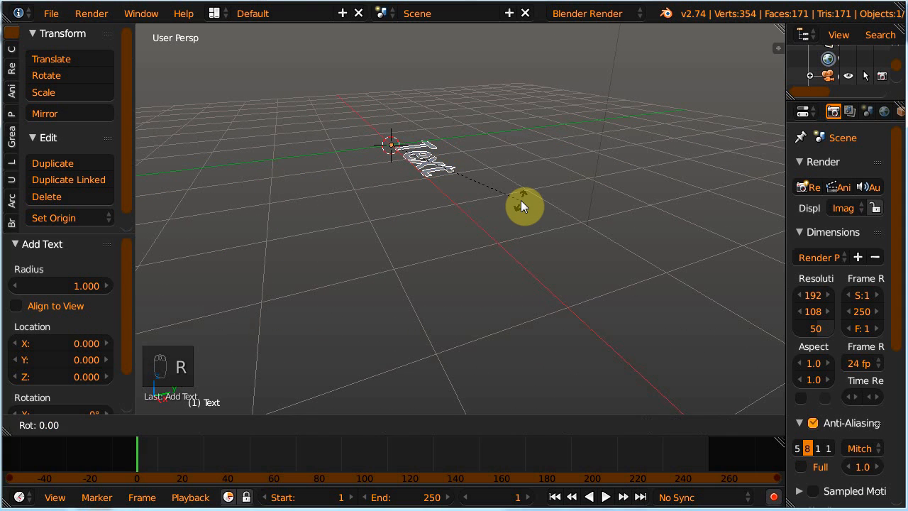
type("x90")
key("Return")
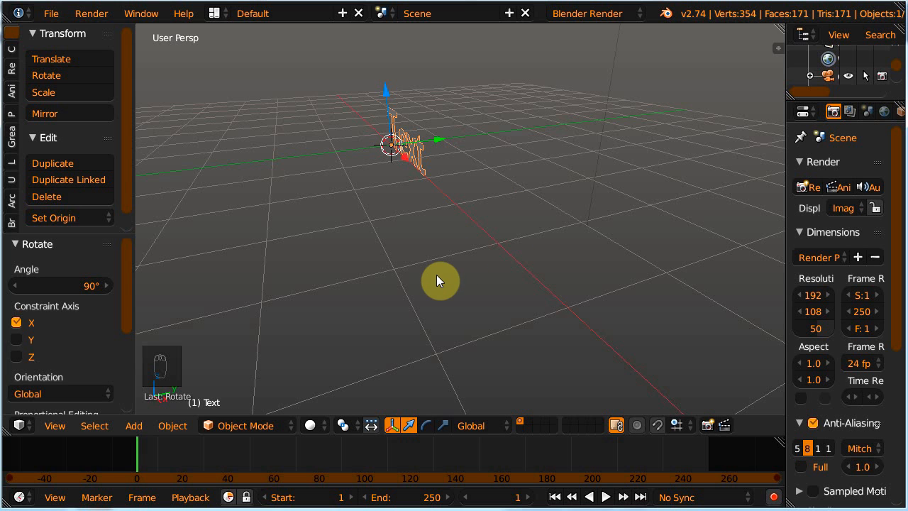
Show the text object's font settings in a widened properties area and set its bevel depth to 0.025.
middle_click_drag(438, 277, 488, 249)
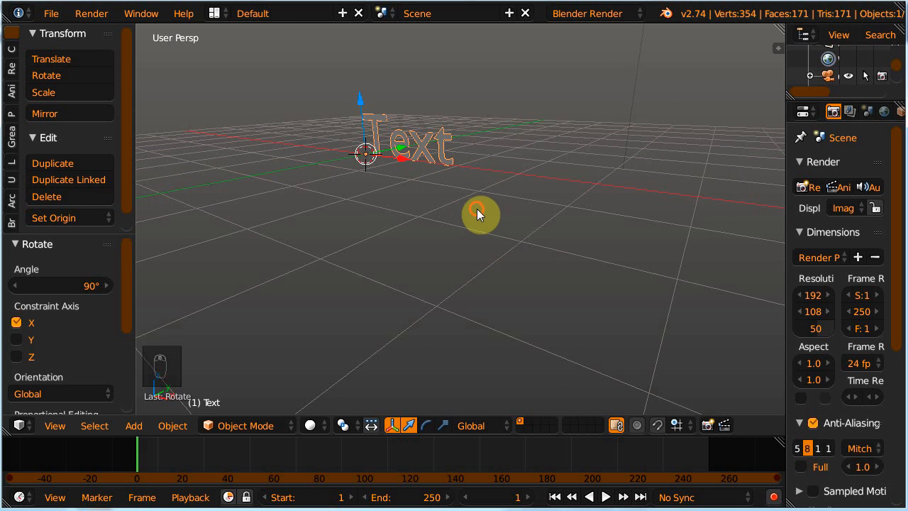
middle_click_drag(477, 211, 486, 295)
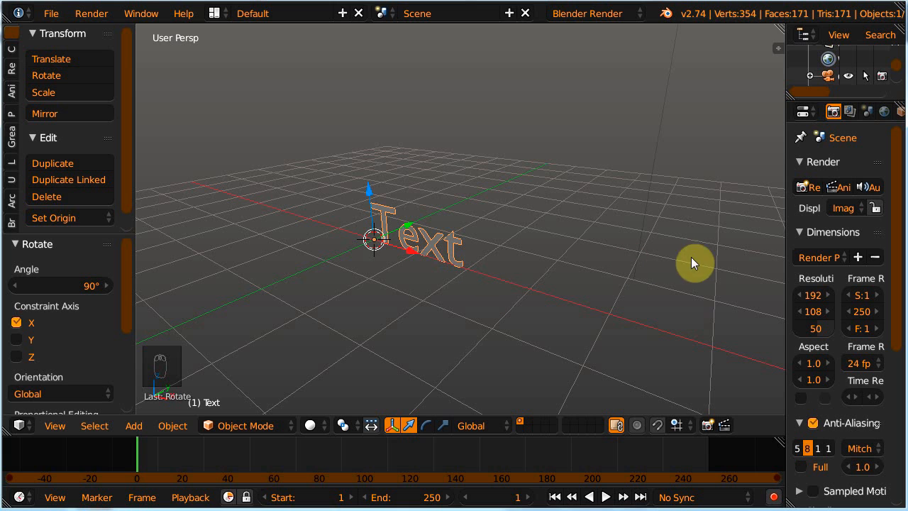
left_click_drag(785, 249, 699, 258)
left_click(866, 112)
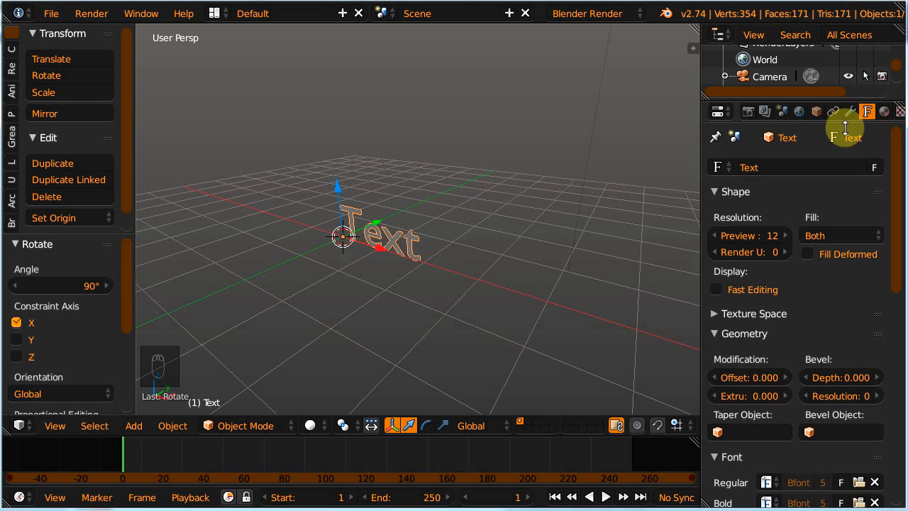
left_click_drag(898, 222, 900, 266)
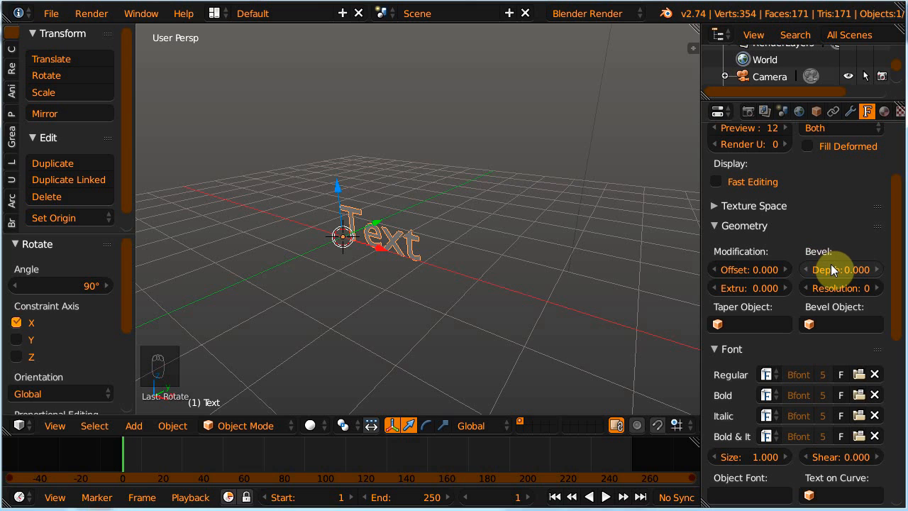
left_click_drag(829, 268, 850, 268)
middle_click_drag(429, 281, 442, 234, "ctrl")
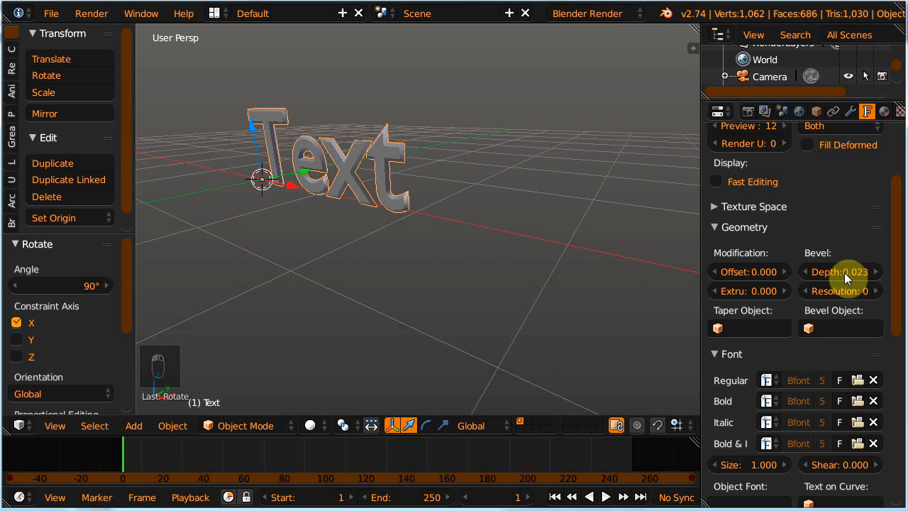
left_click_drag(844, 272, 849, 272)
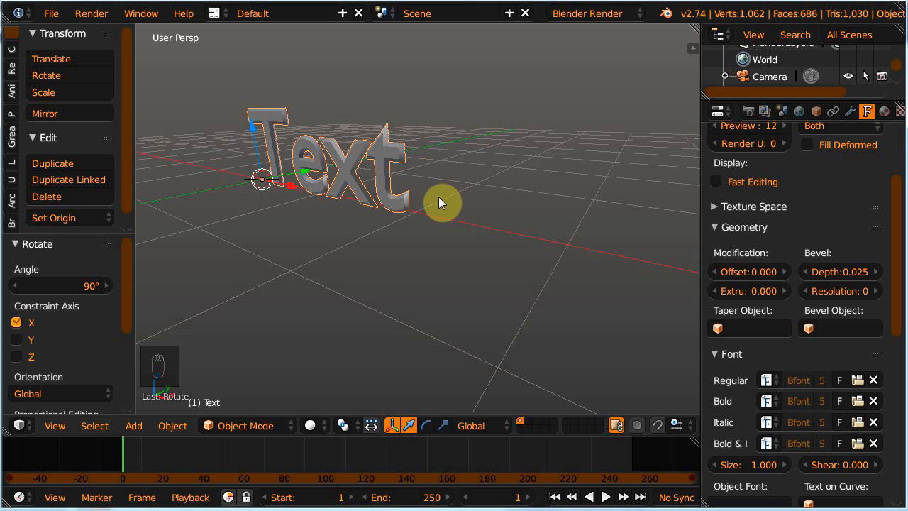
Replace the default wording of the text object with "Gelo".
middle_click_drag(430, 189, 470, 203)
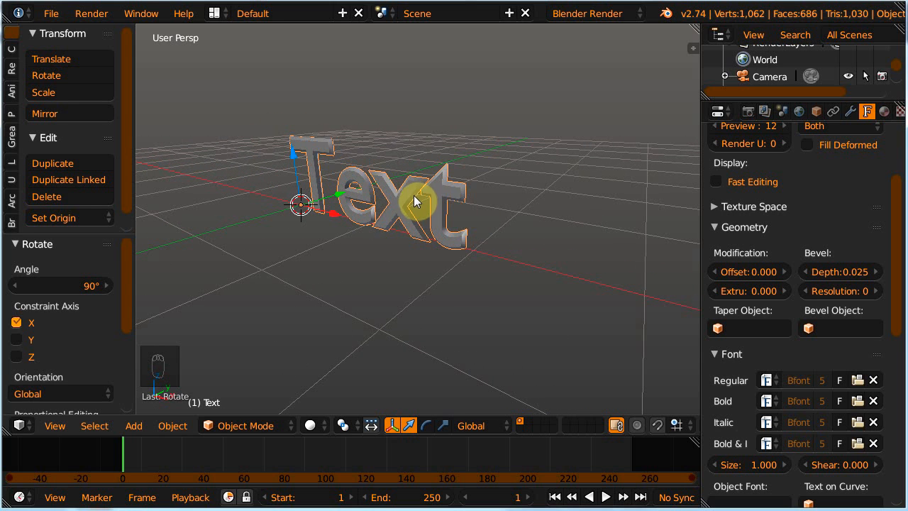
key("Tab")
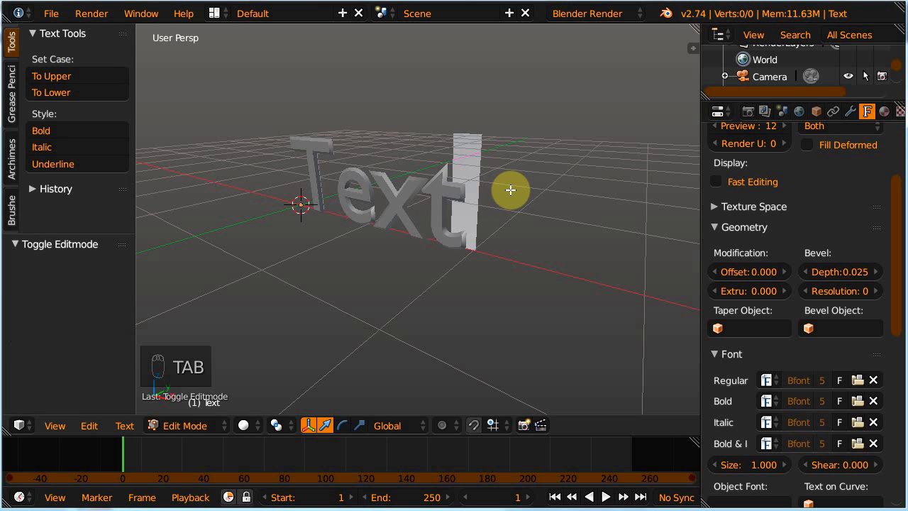
key("BackSpace")
key("BackSpace")
key("BackSpace")
key("BackSpace")
key("BackSpace")
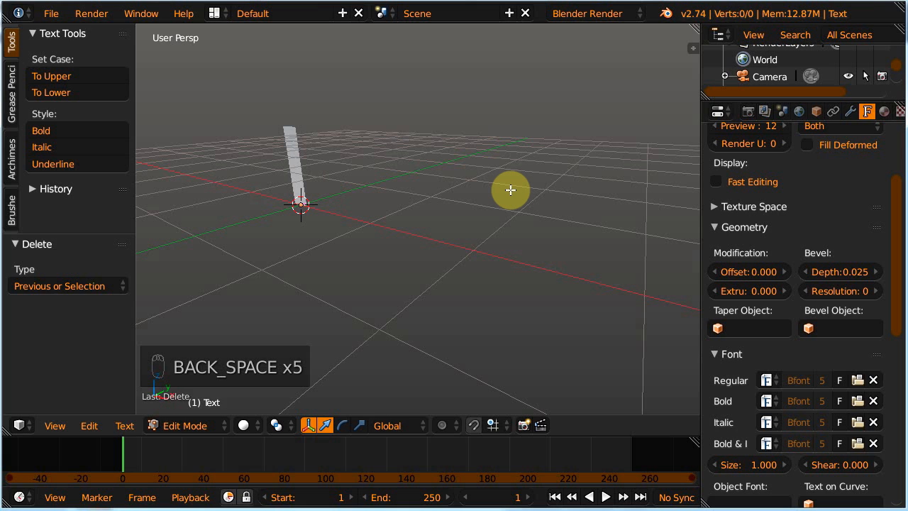
type("Gelo")
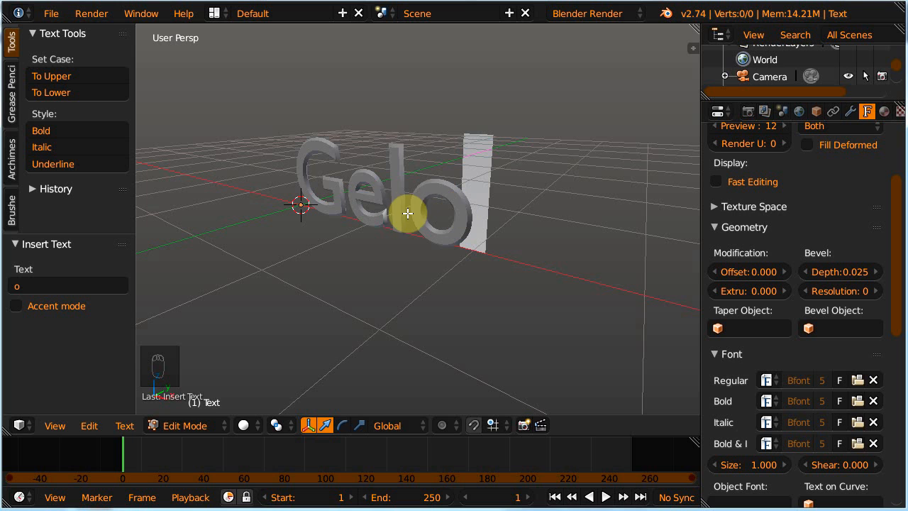
Insert a space between each of the letters in "Gelo" and return to Object Mode.
middle_click_drag(377, 248, 461, 251)
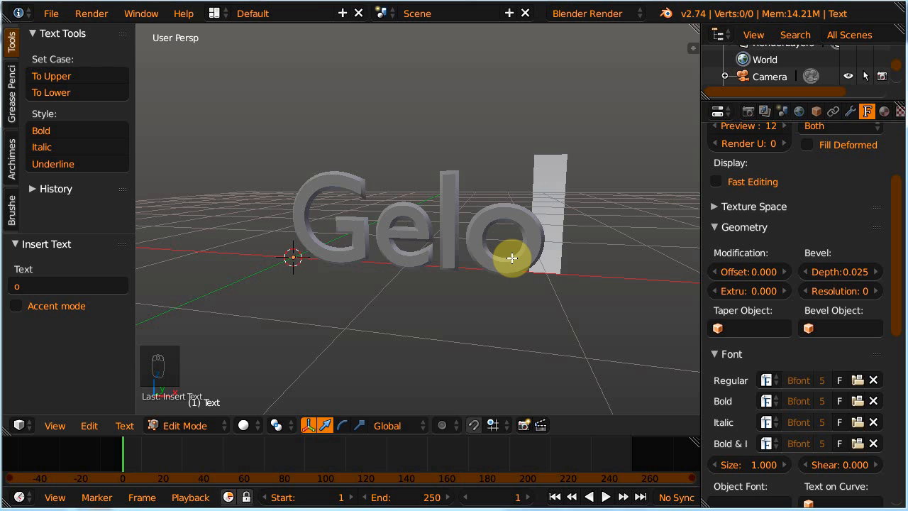
key("Left")
key("Left")
key("Left")
key("Left")
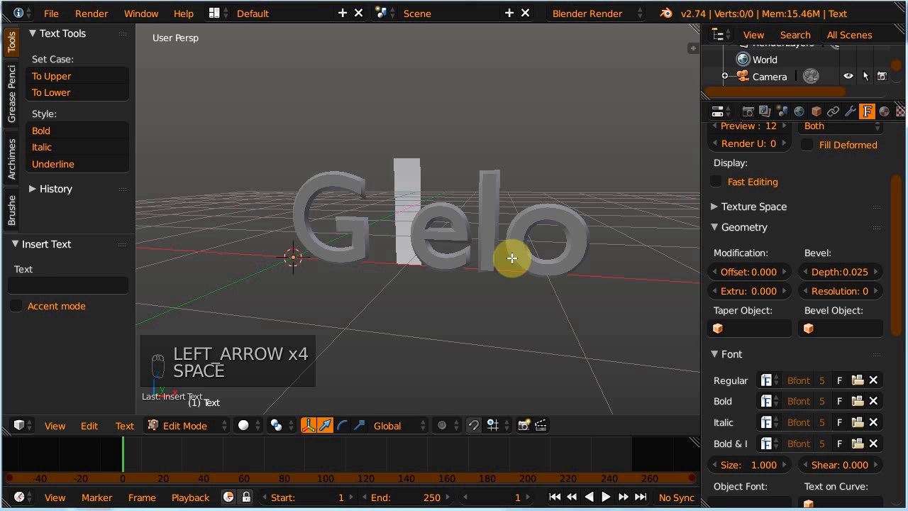
key("Right")
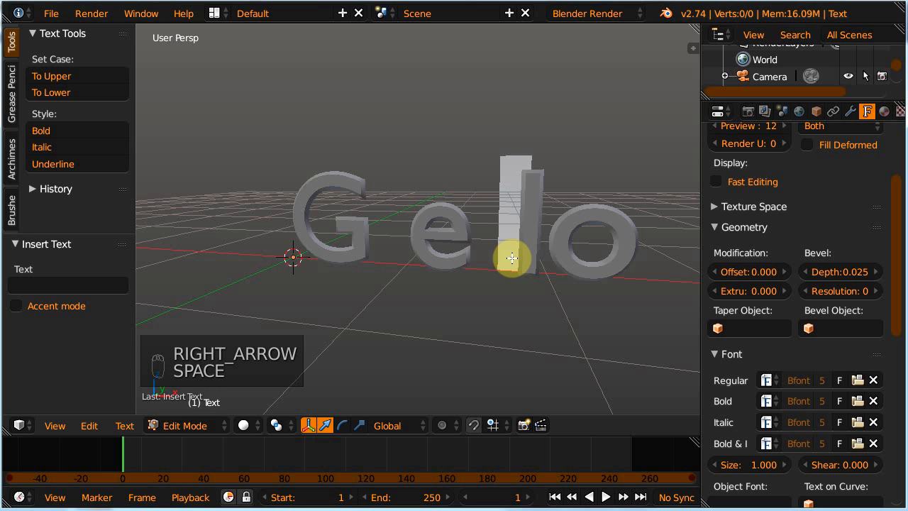
key("Right")
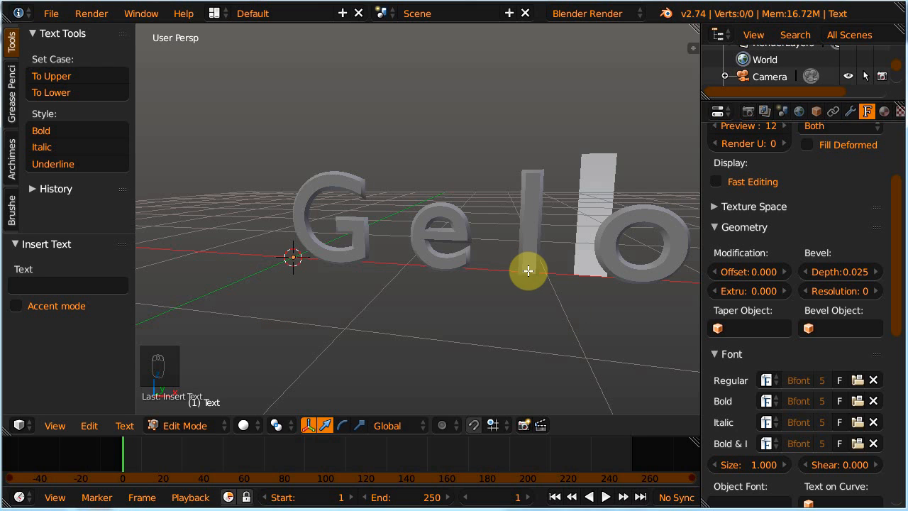
key("Tab")
Set the text's bevel resolution to 4 and its extrusion to 0.039.
middle_click_drag(528, 268, 489, 268)
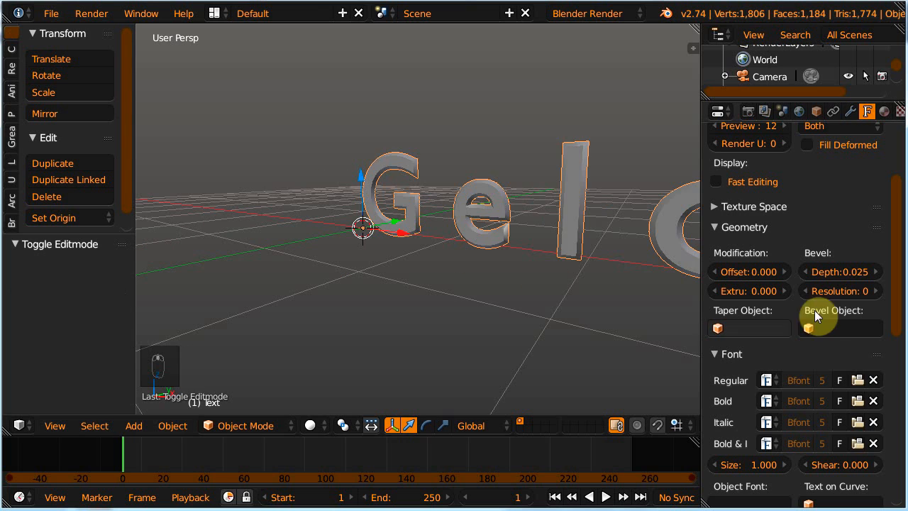
left_click_drag(831, 291, 841, 290)
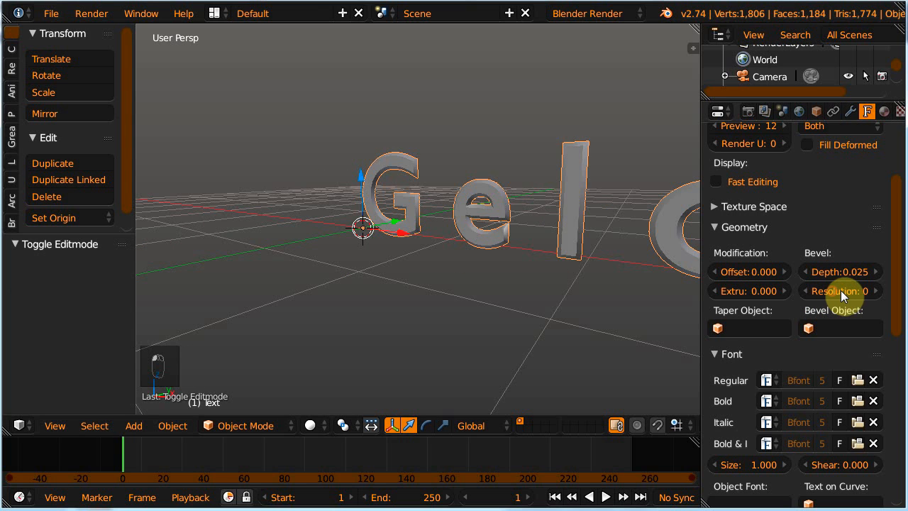
left_click(845, 291)
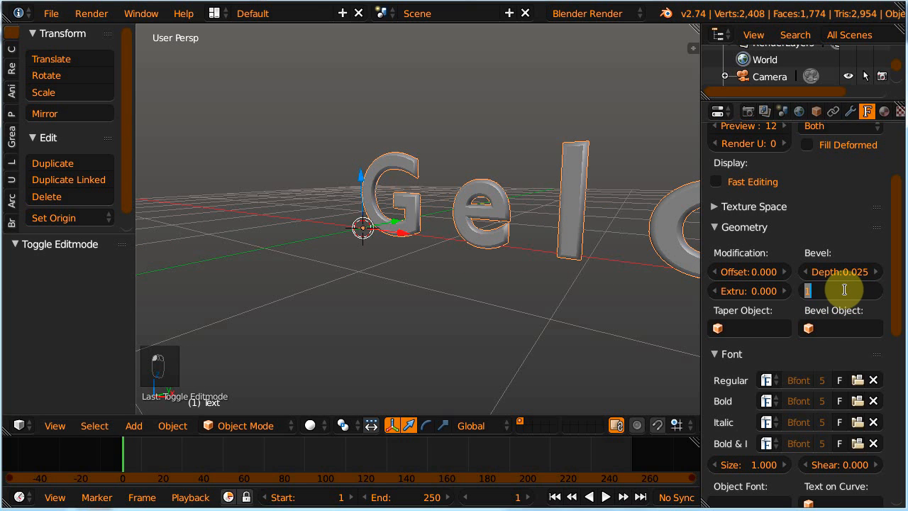
type("4")
key("Return")
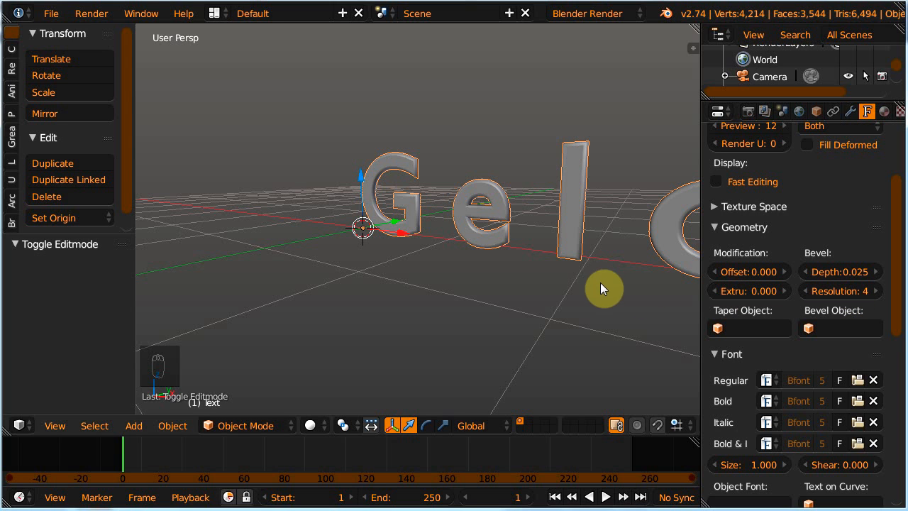
middle_click_drag(600, 282, 507, 266, "shift")
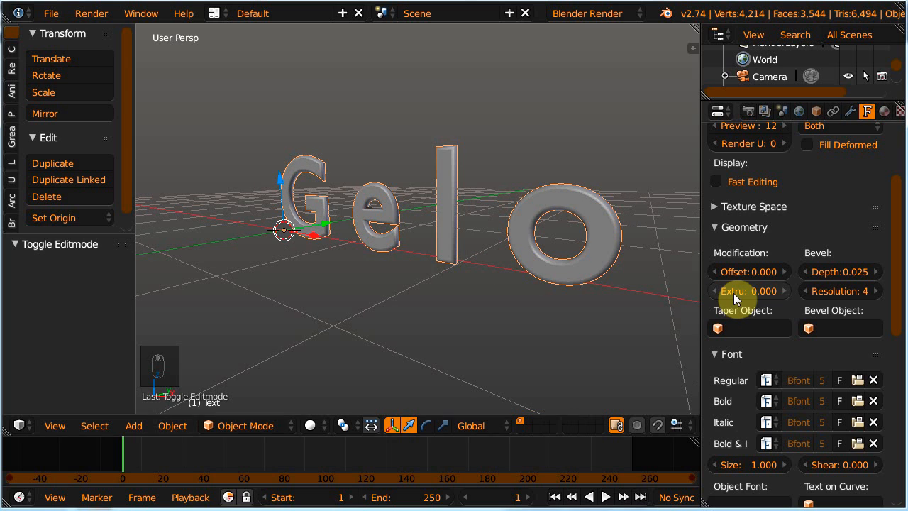
left_click_drag(734, 292, 766, 288)
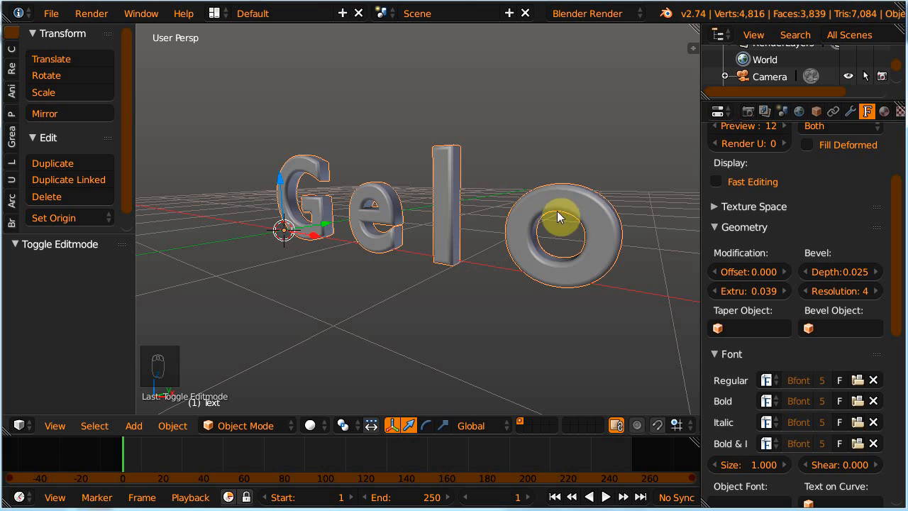
Replace the letters after the G so the text object reads "G E L O" in spaced capitals, and return to Object Mode.
key("Tab")
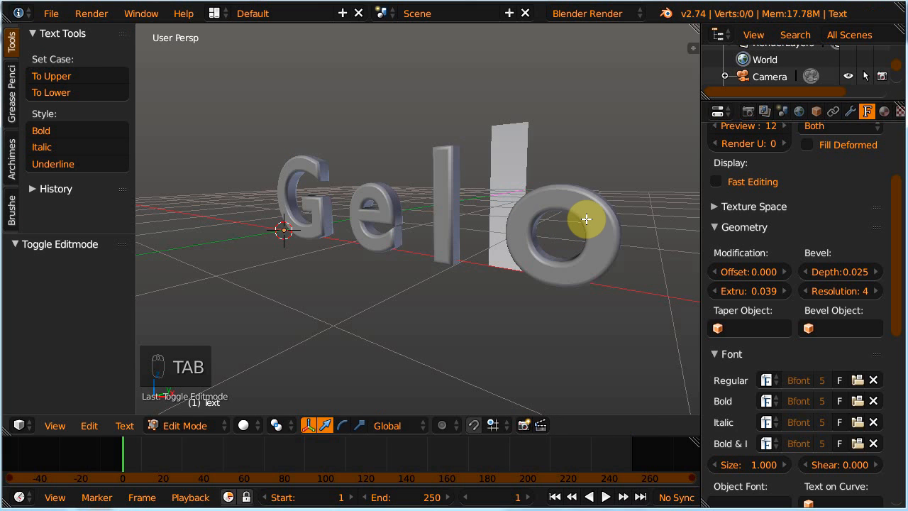
key("Right")
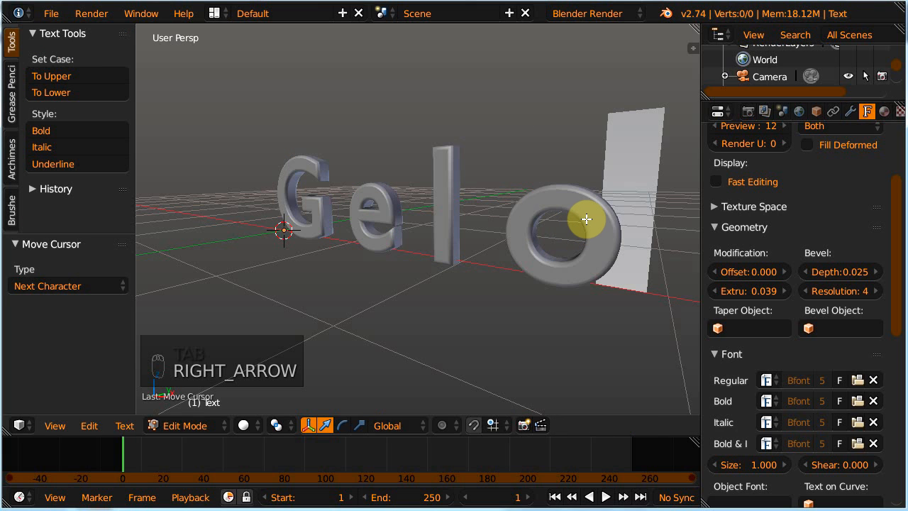
key("BackSpace")
key("BackSpace")
key("BackSpace")
key("BackSpace")
key("BackSpace")
key("BackSpace")
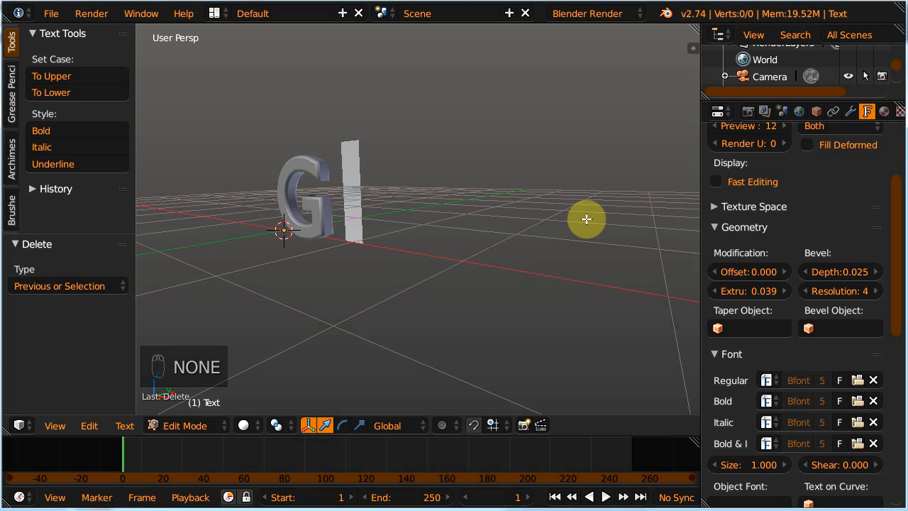
type("E L")
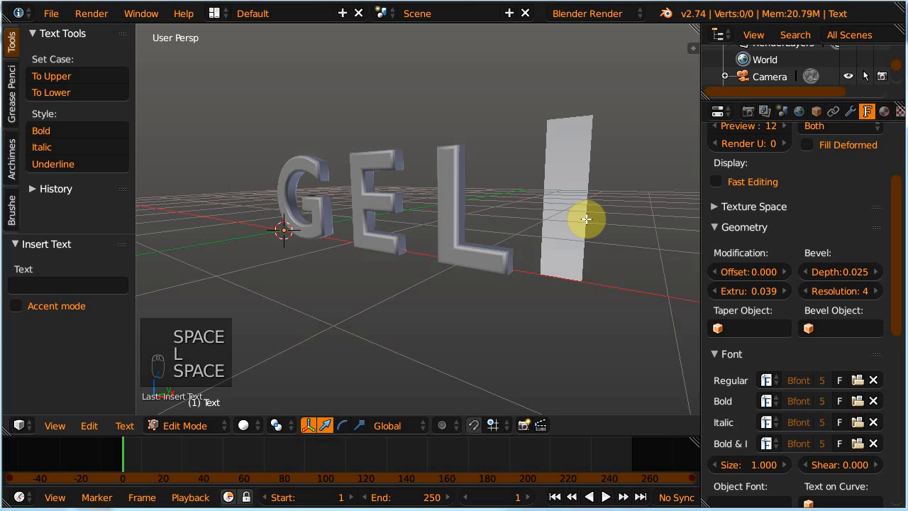
type(" O")
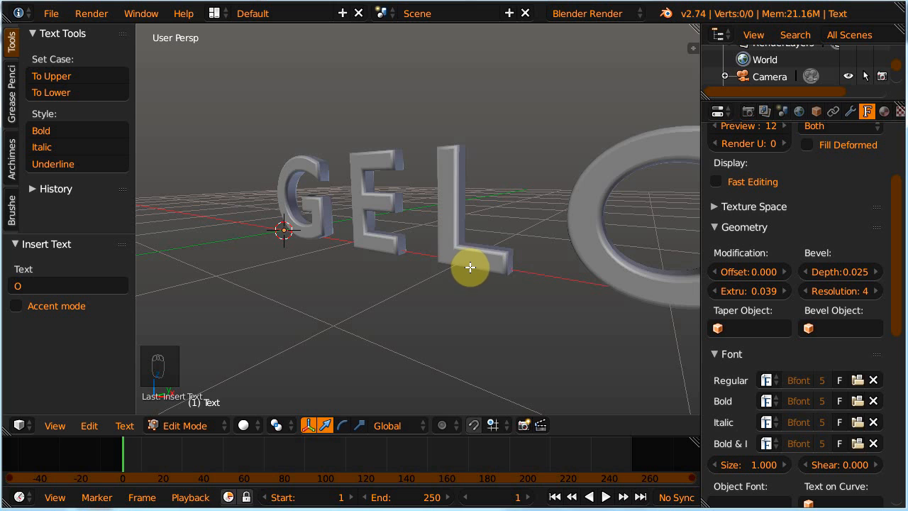
key("Tab")
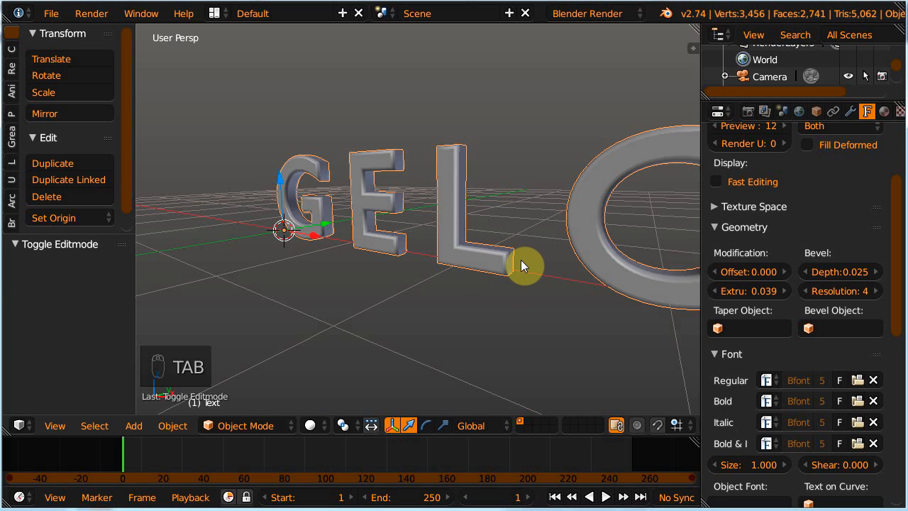
Align the camera to a front perspective view centred on the whole text.
key("KP_1")
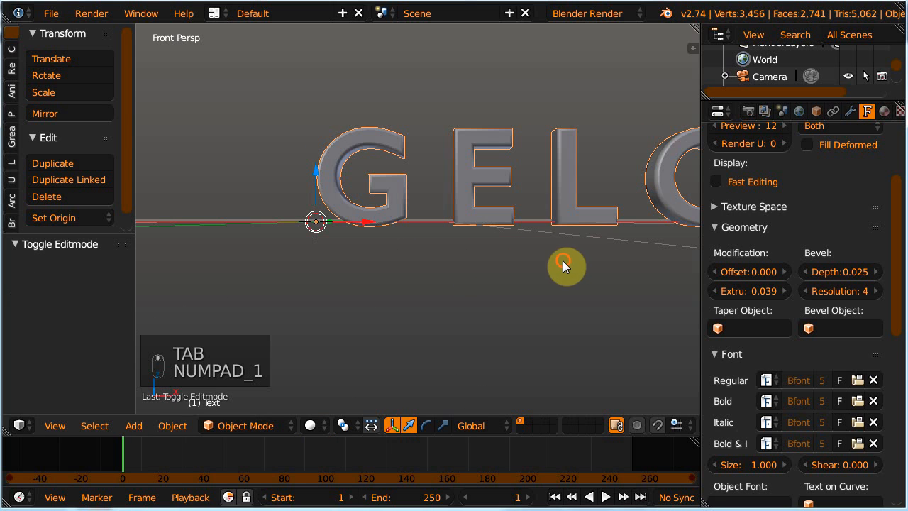
middle_click_drag(564, 260, 495, 287, "shift")
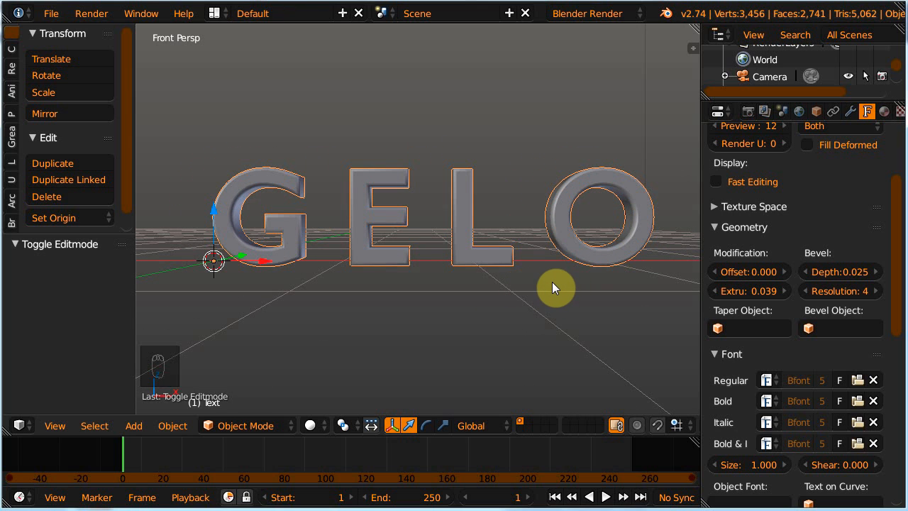
key("ctrl+alt+KP_0")
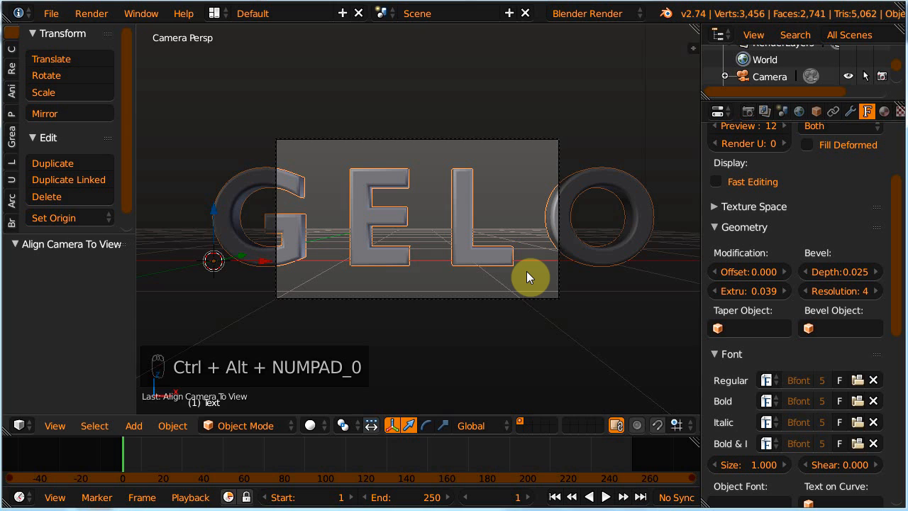
Move the camera back about 1.751 units along the Y axis so the entire word fits inside its frame.
right_click(558, 172)
key("g")
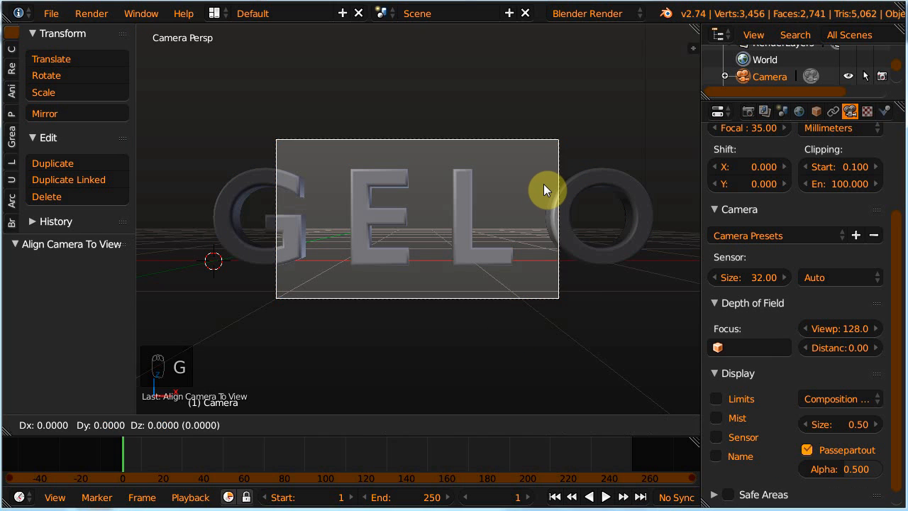
key("y")
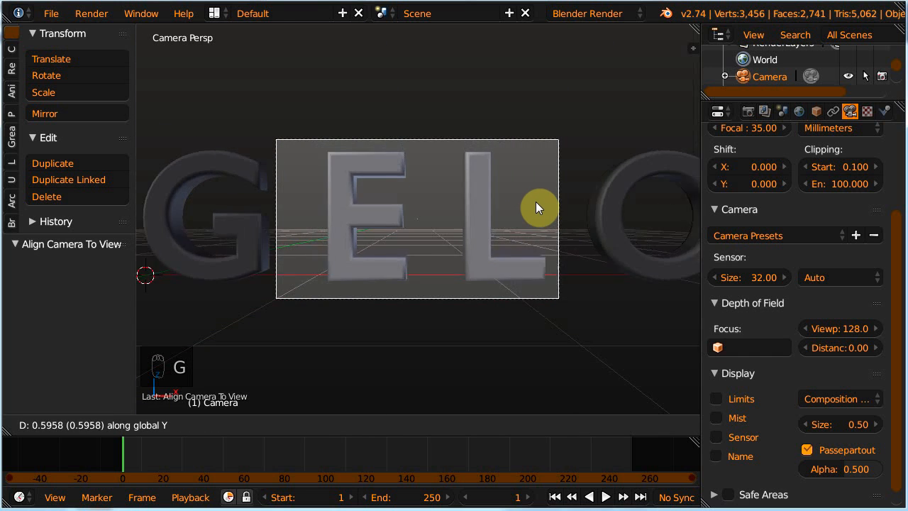
left_click(462, 150)
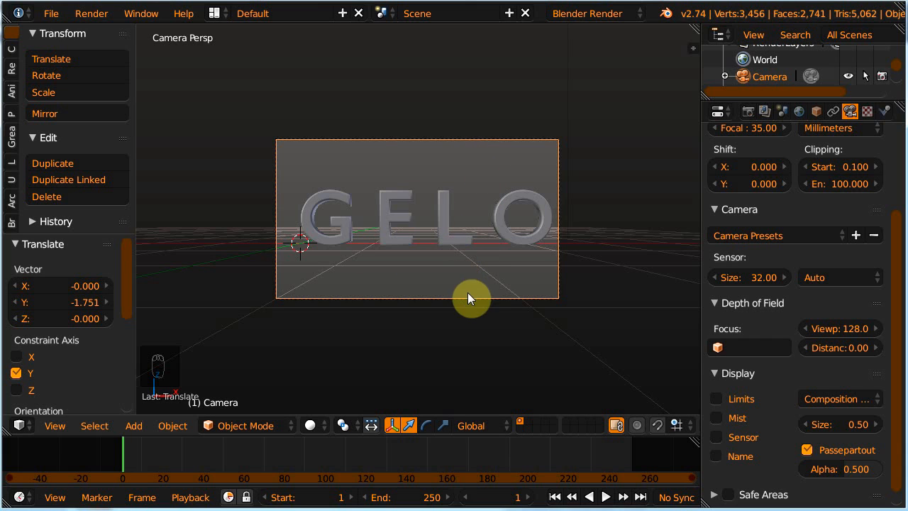
middle_click_drag(448, 328, 441, 186, "ctrl")
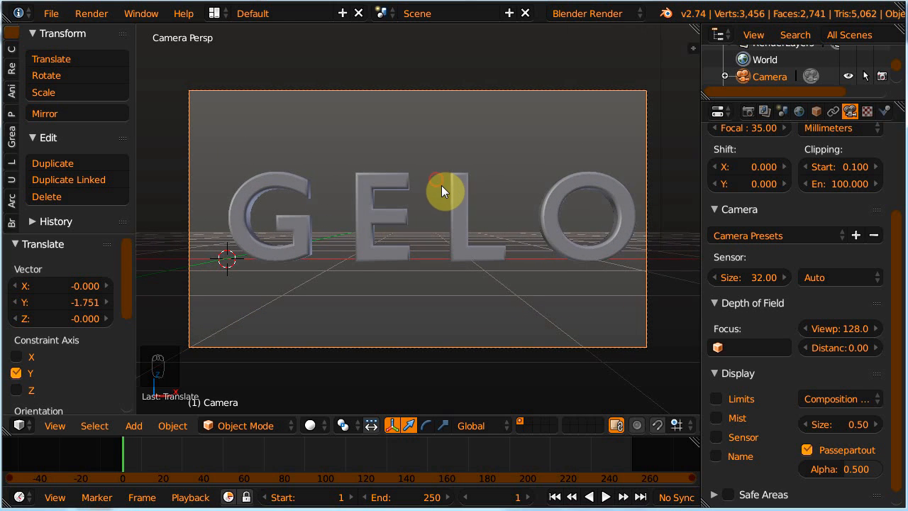
Add a mesh plane at the start of the text and scale it by 7 as the ground.
right_click(461, 209)
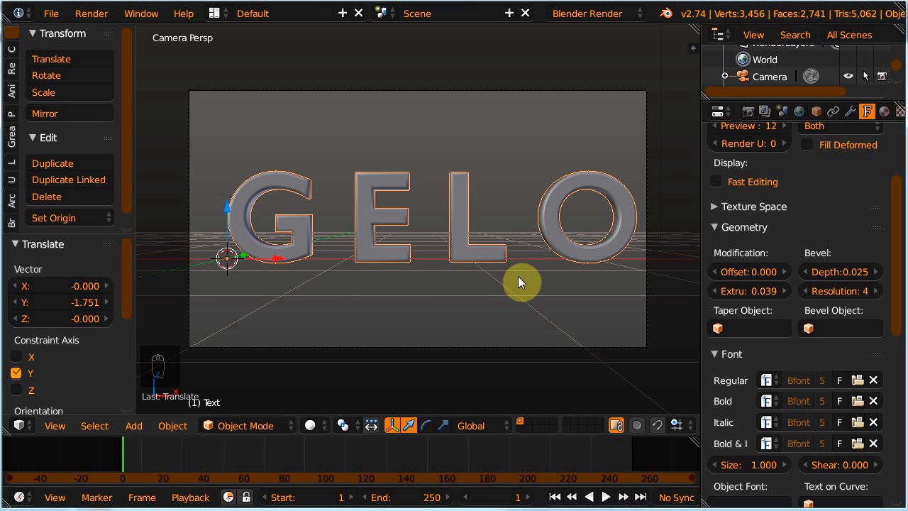
key("shift+a")
mouse_move(524, 208)
left_click(568, 210)
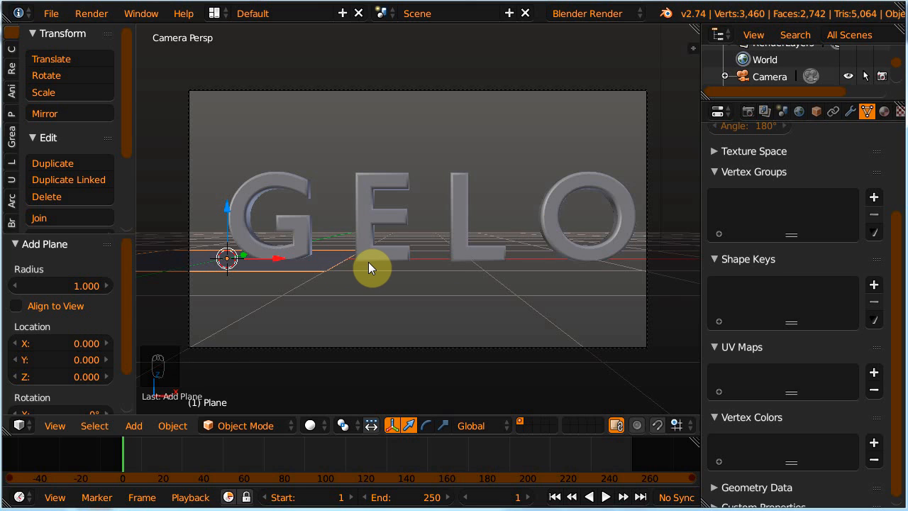
type("s7")
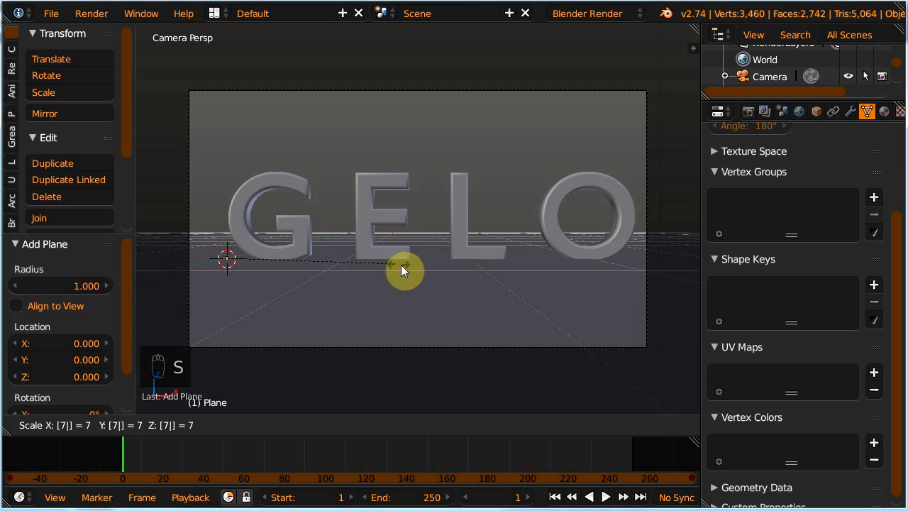
key("Return")
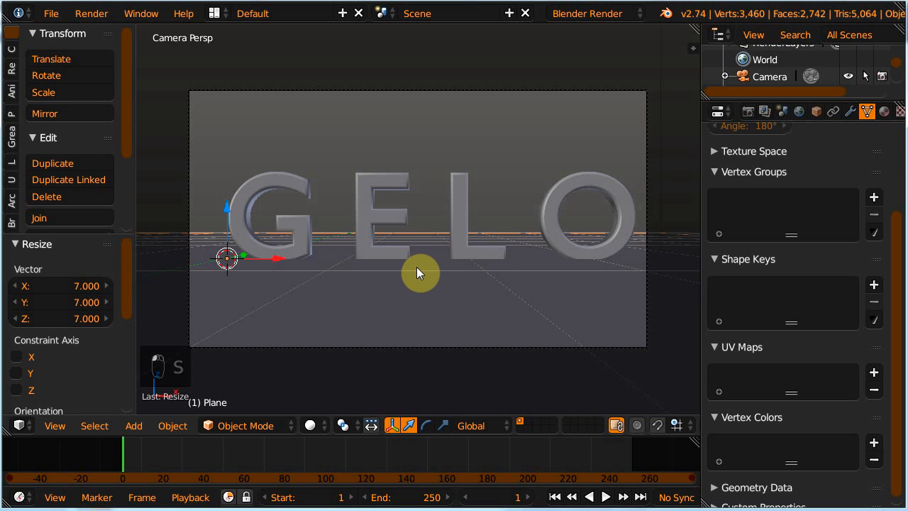
Lower the ground plane about 0.029 along Z to just under the letters in front orthographic view, and return to the camera view.
key("KP_1")
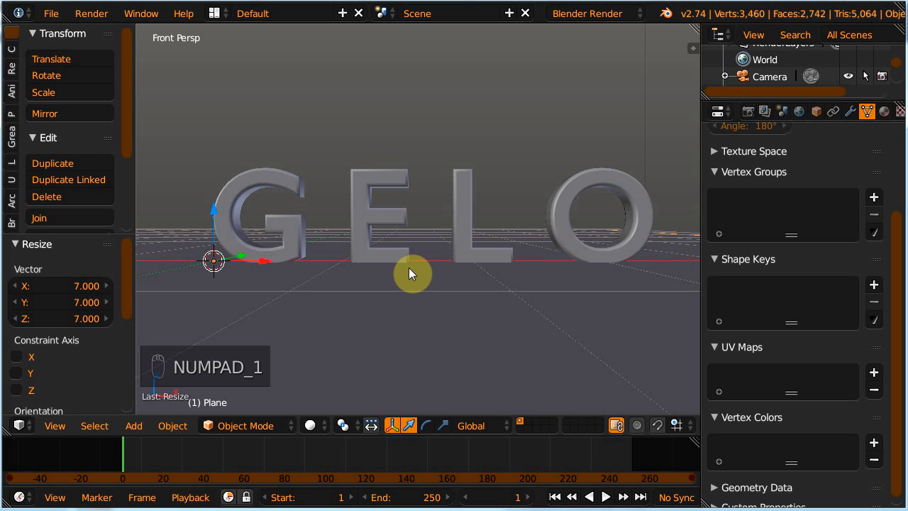
key("KP_5")
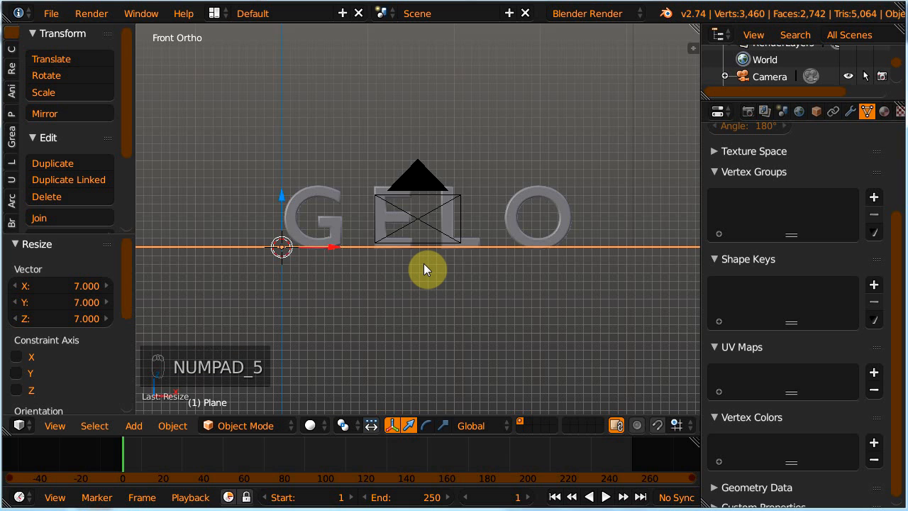
key("KP_Add")
key("KP_Add")
key("KP_Add")
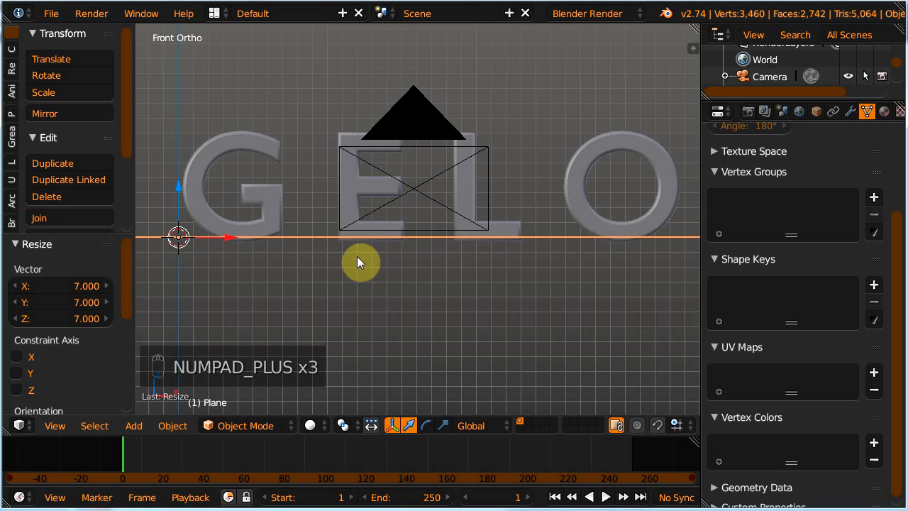
key("g")
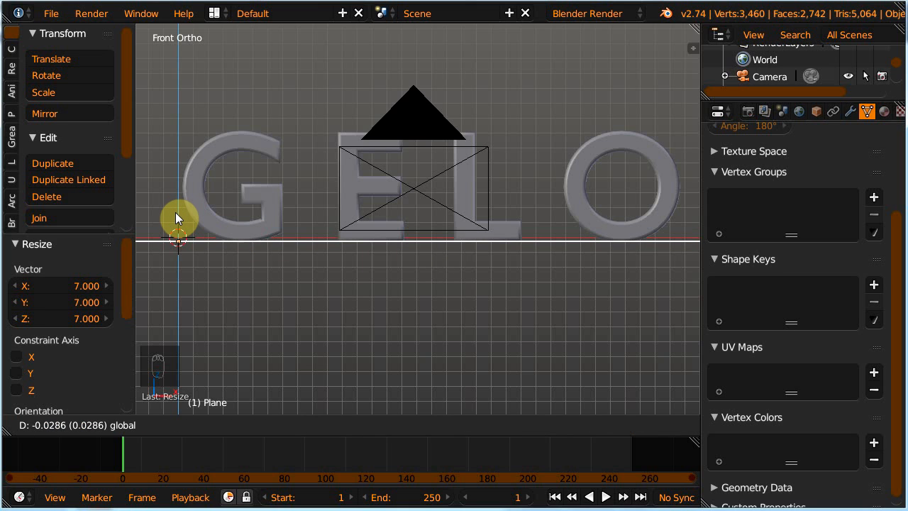
left_click(175, 212)
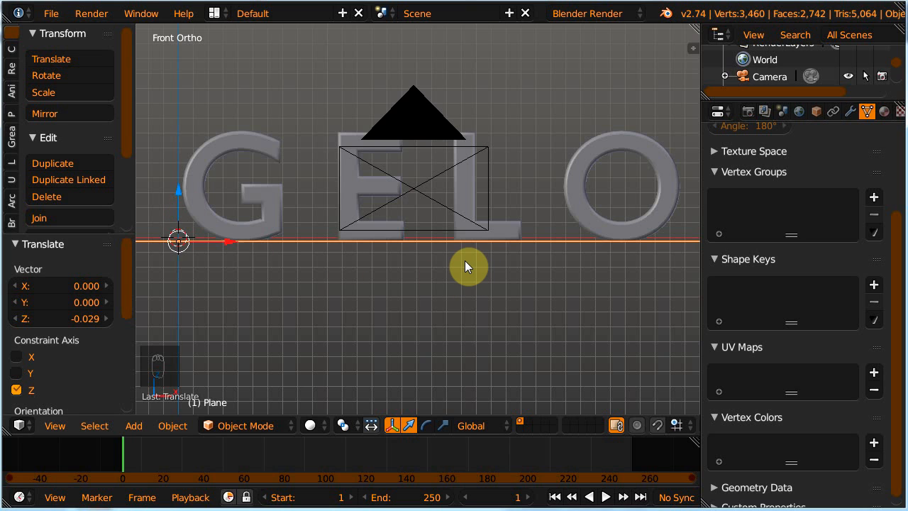
key("KP_0")
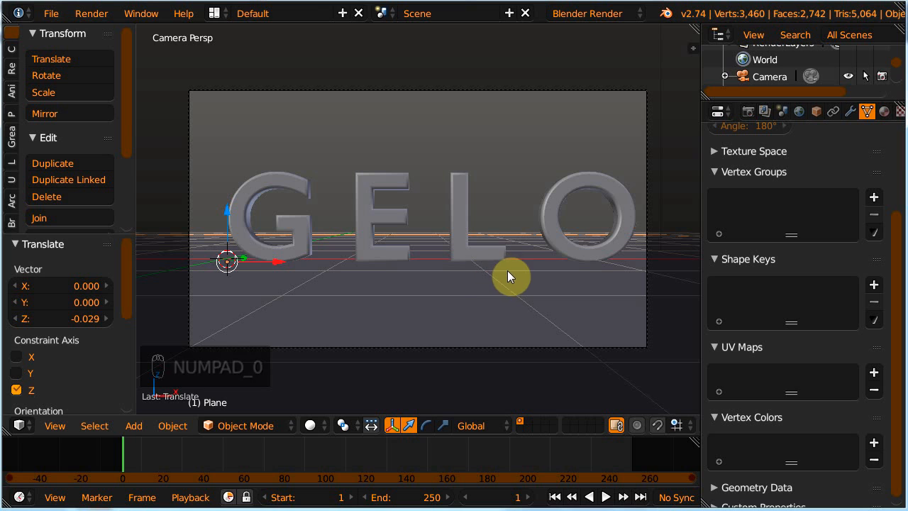
Place the 3D cursor above the middle of the text and show the physics settings in a widened properties area.
middle_click_drag(433, 198, 432, 234, "shift")
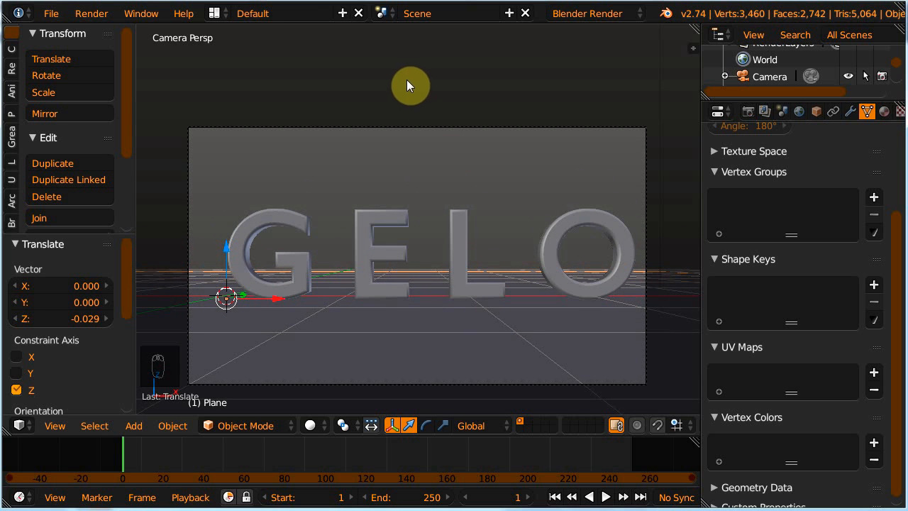
left_click(405, 84)
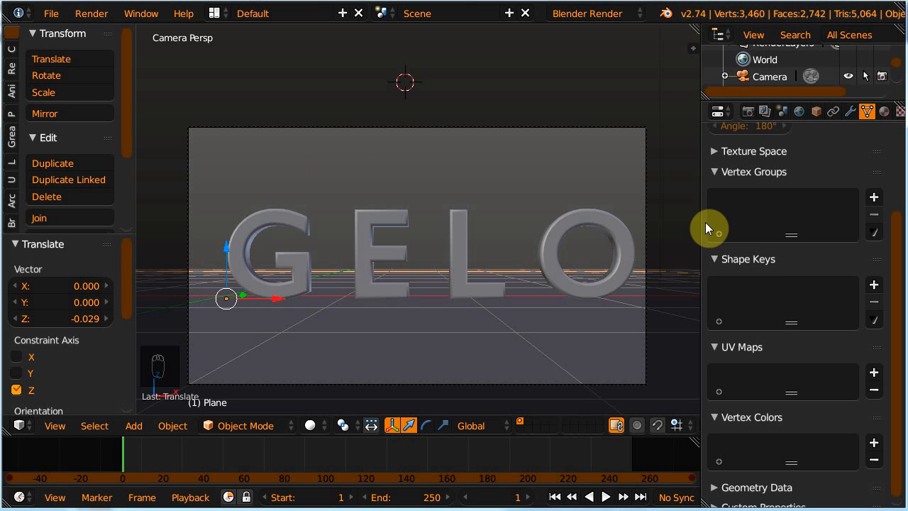
left_click_drag(700, 227, 658, 228)
left_click(893, 114)
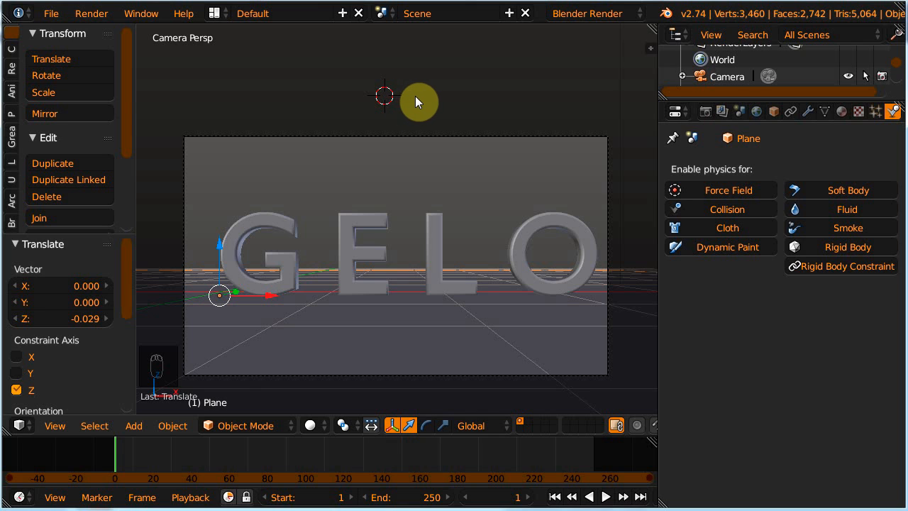
Add a mesh cube at the 3D cursor above the text.
key("shift+a")
mouse_move(422, 94)
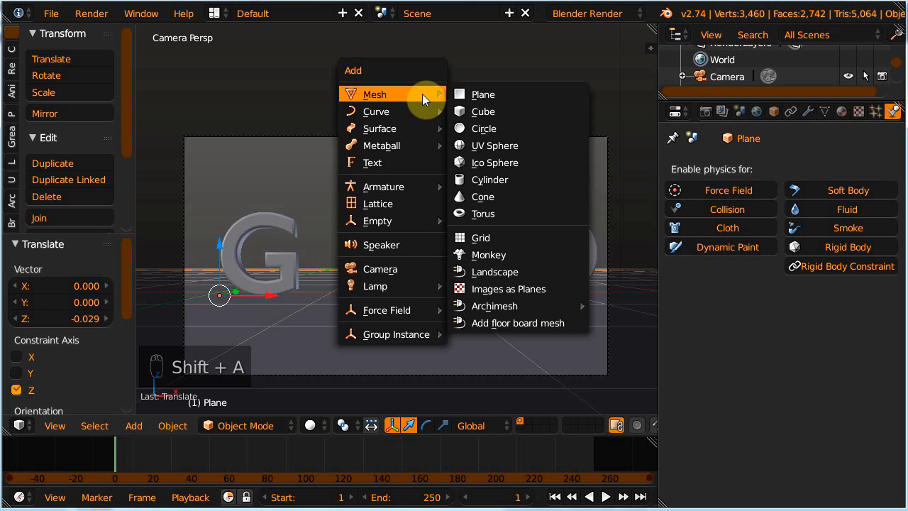
left_click(481, 111)
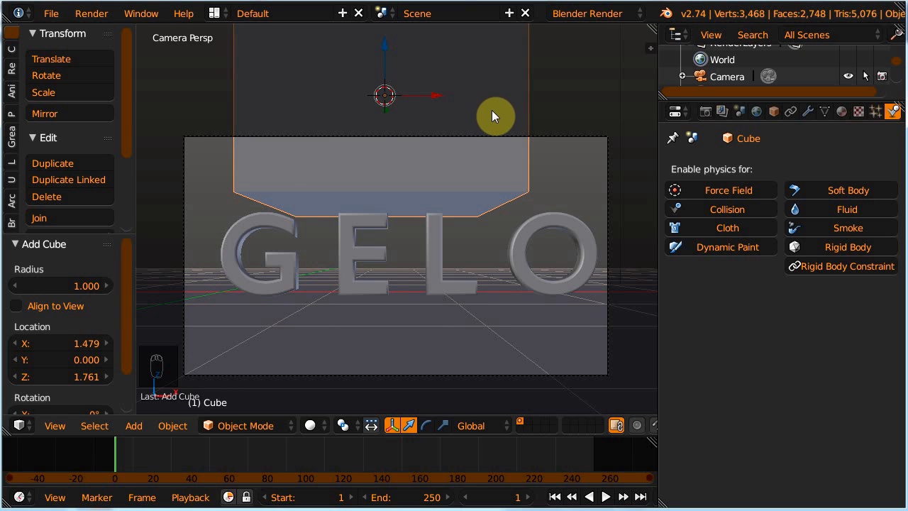
Lower the cube about 0.781 along Z in front orthographic view so its base meets the bottom of the letters.
key("KP_1")
key("KP_5")
key("KP_5")
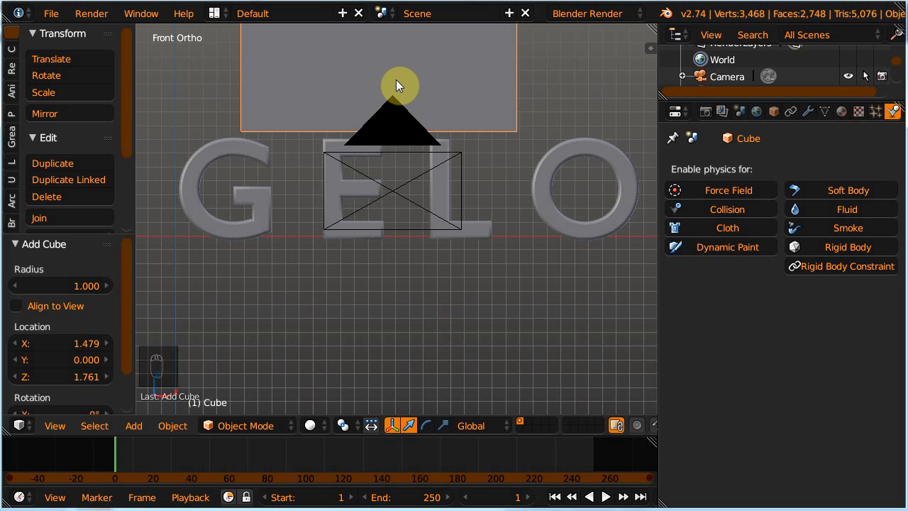
scroll(396, 261, "up", 1)
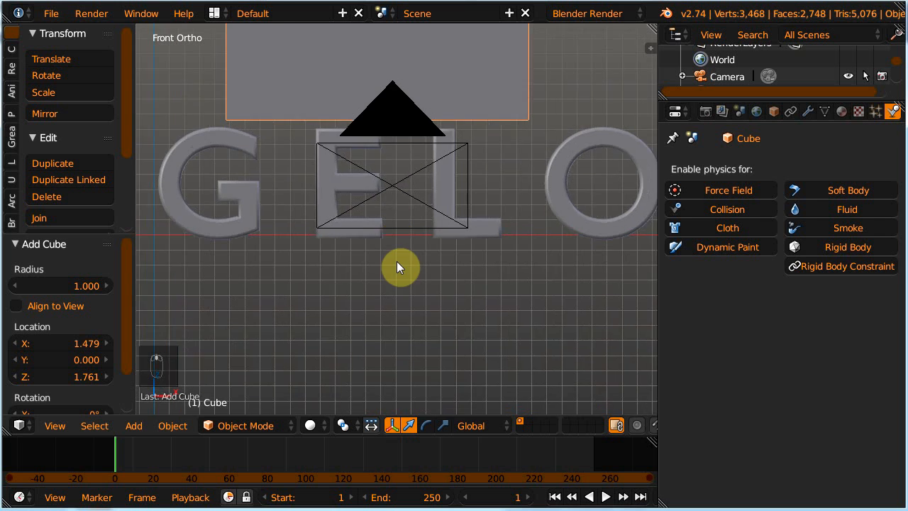
scroll(397, 267, "down", 4)
left_click_drag(386, 63, 383, 135)
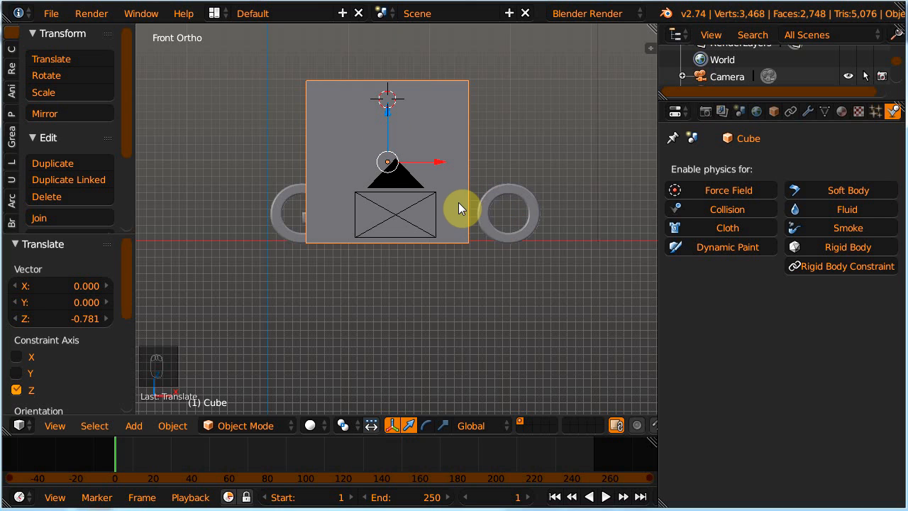
In wireframe display, move the cube about 0.149 along X and scale it by about 1.835 along X to span all four letters.
key("z")
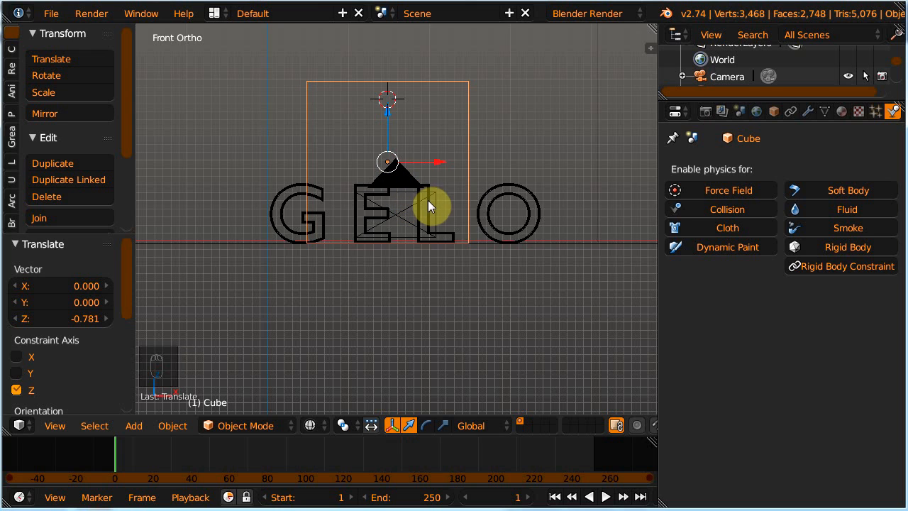
left_click_drag(429, 159, 442, 158)
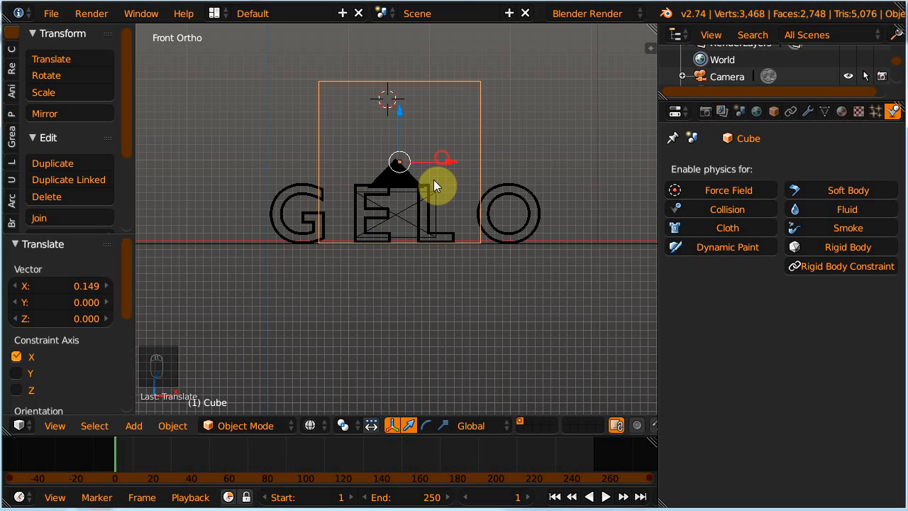
key("s")
key("x")
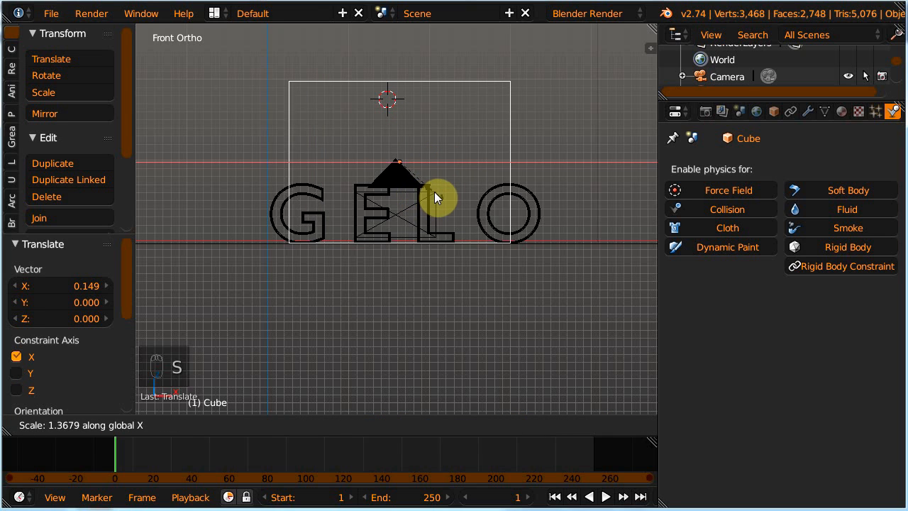
left_click(355, 217)
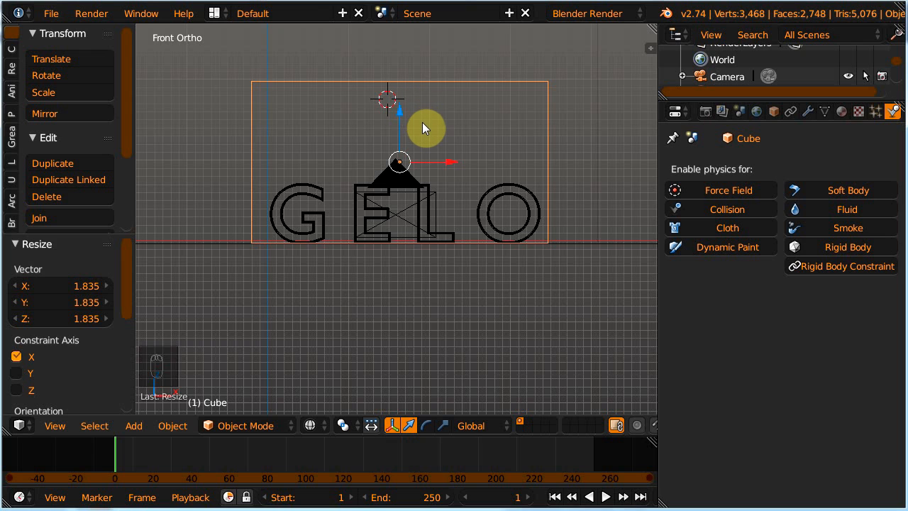
Scale the cube by about 0.704 along Z and lower it about 0.342 along Z to enclose the letters.
key("s")
key("z")
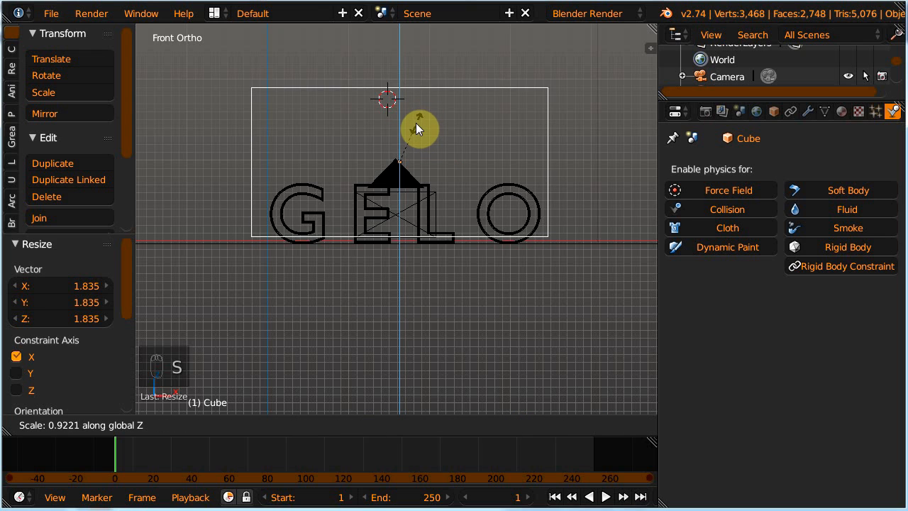
left_click(414, 133)
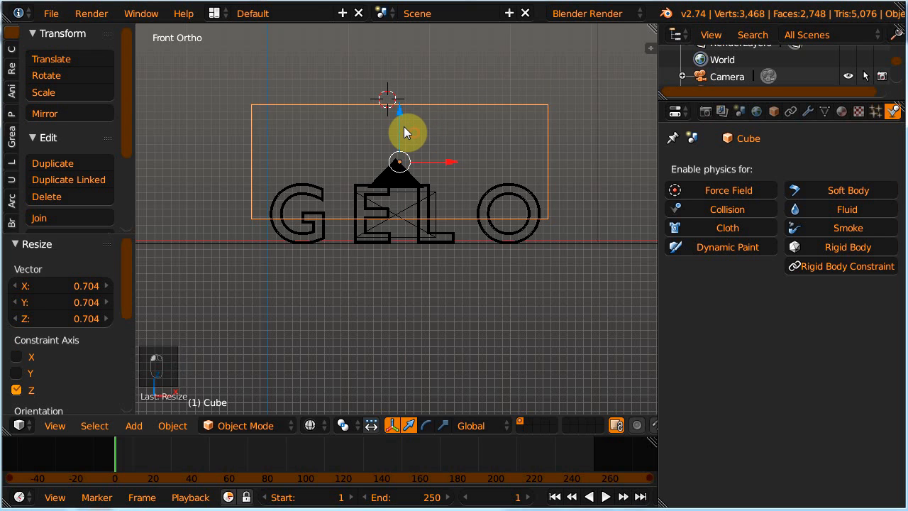
key("g")
key("z")
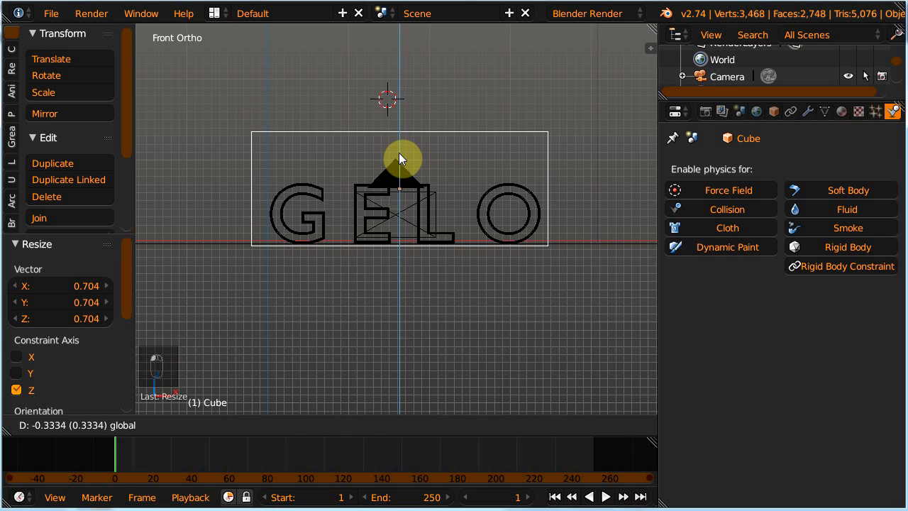
left_click(399, 153)
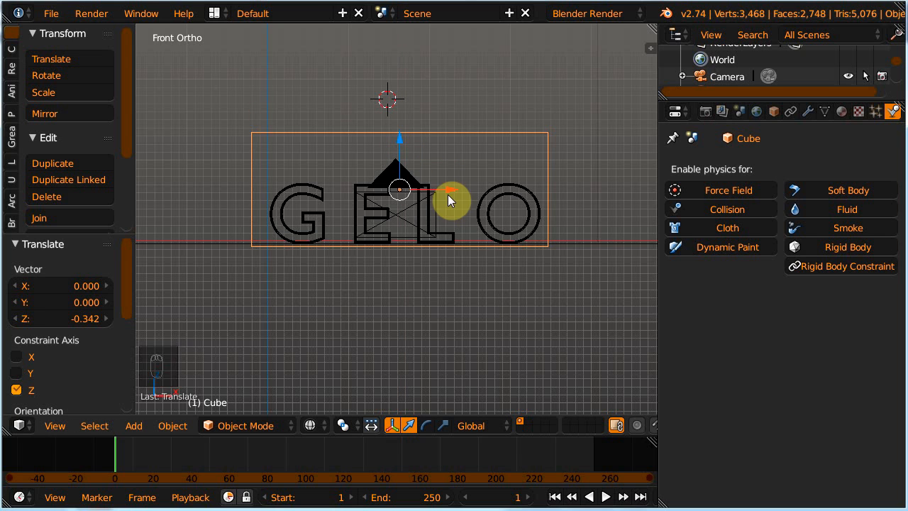
Switch to the camera view and convert the "G E L O" text object to a mesh.
mouse_move(498, 279)
middle_mouse_down()
mouse_move(367, 291)
mouse_move(497, 285)
middle_mouse_up()
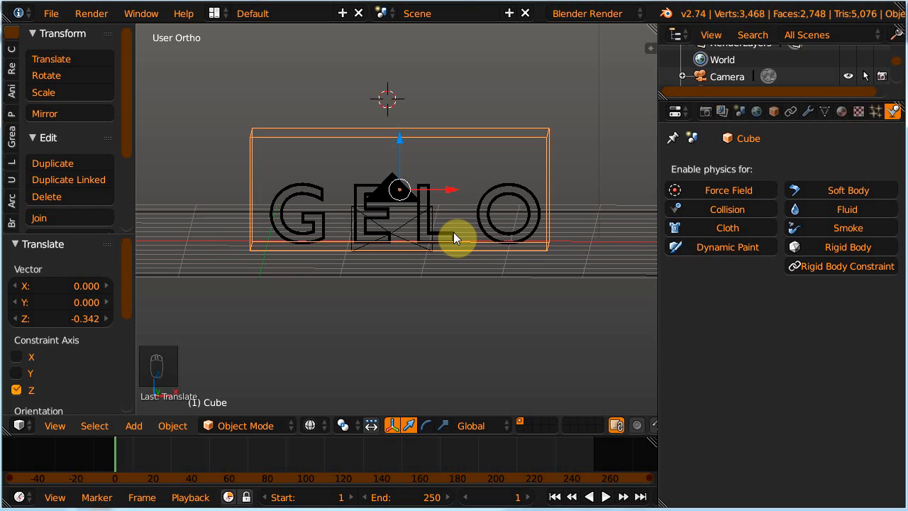
key("KP_0")
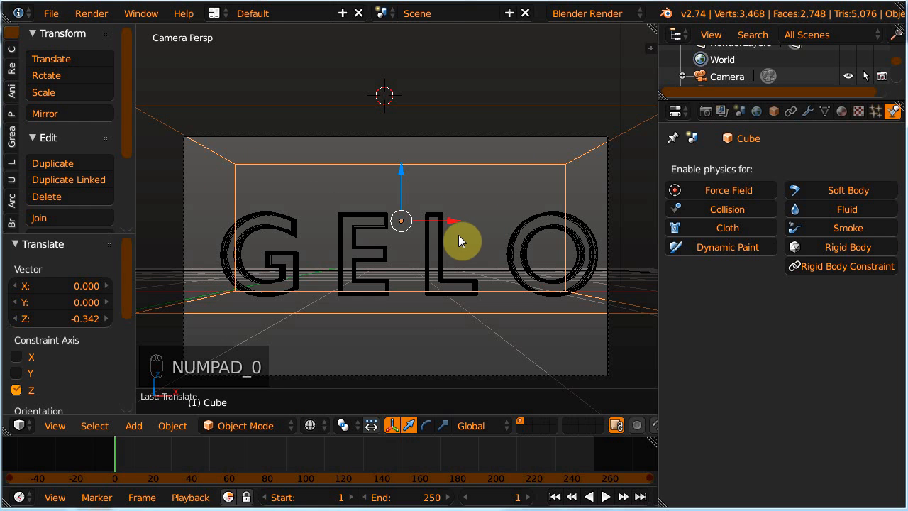
key("z")
key("z")
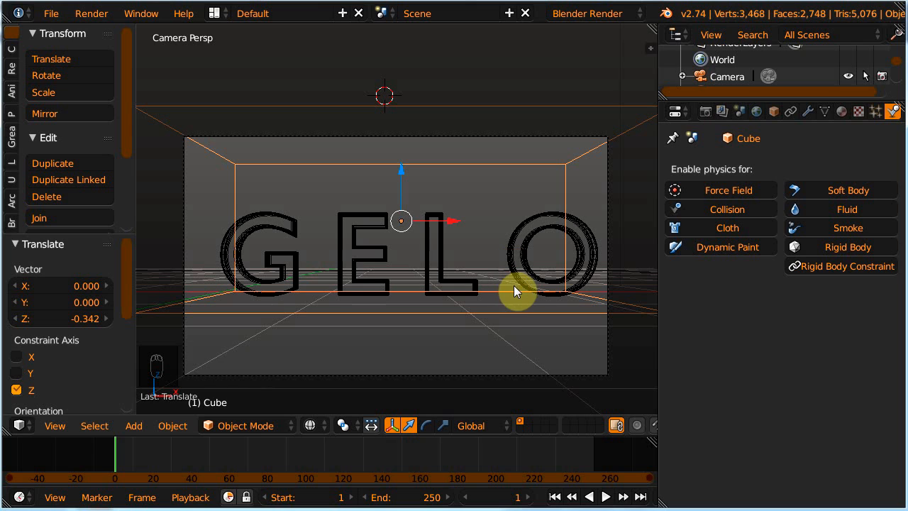
right_click(441, 259)
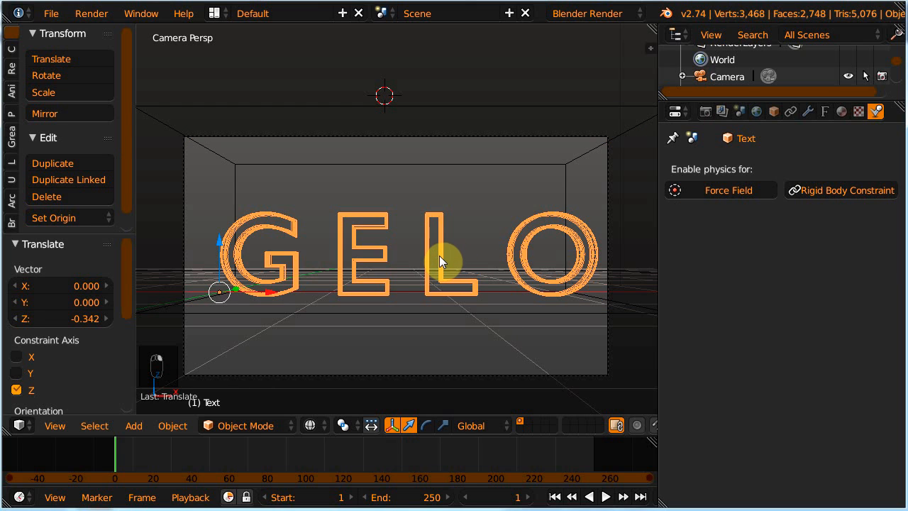
left_click(824, 111)
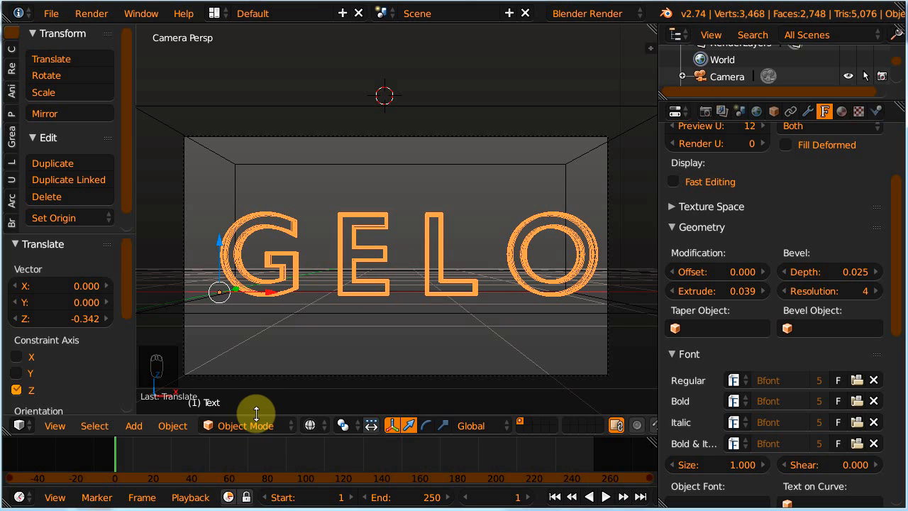
key("alt+c")
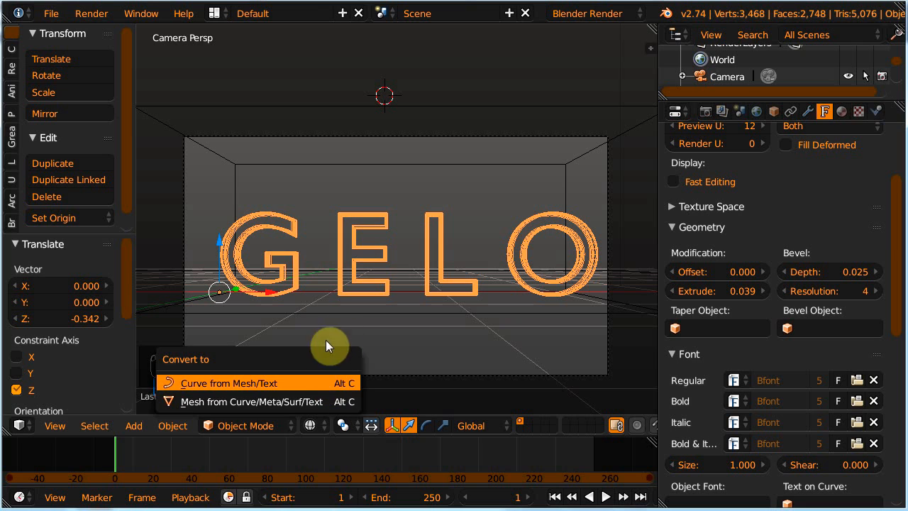
left_click(254, 400)
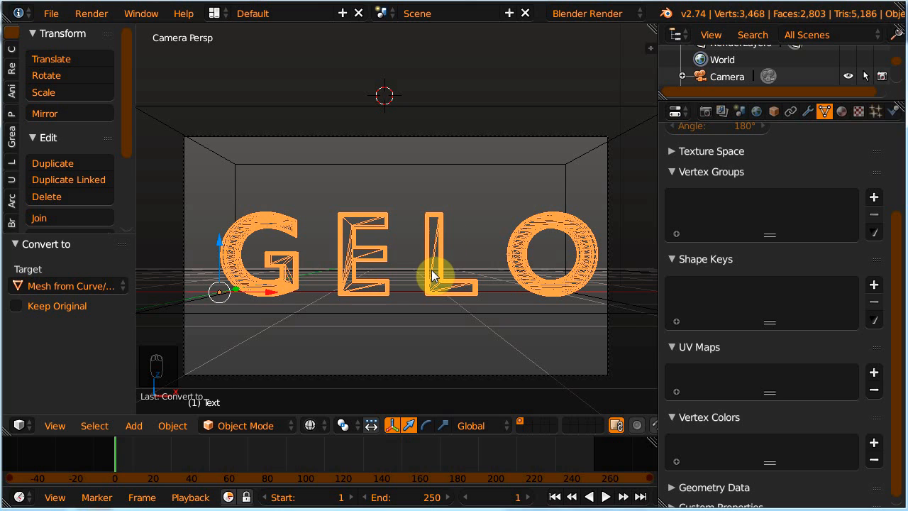
Enable fluid physics on the text mesh and set its fluid type to Fluid.
left_click(892, 111)
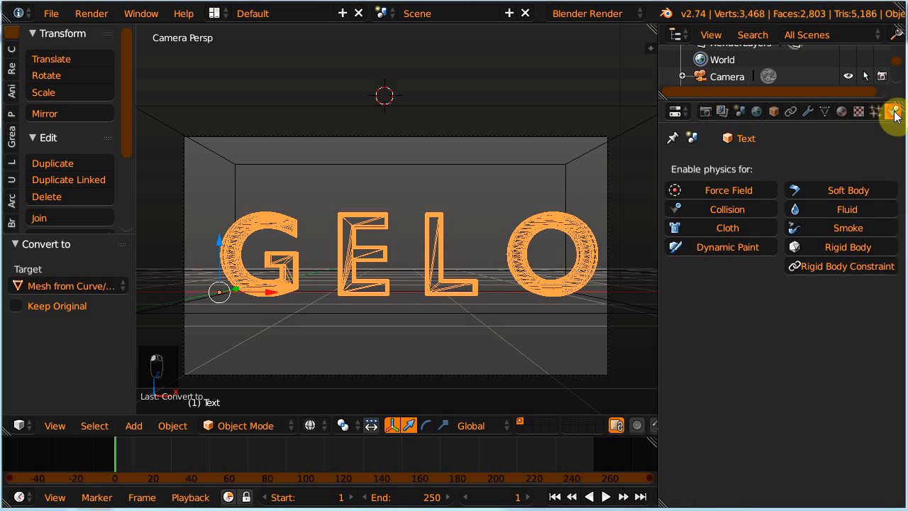
left_click(847, 207)
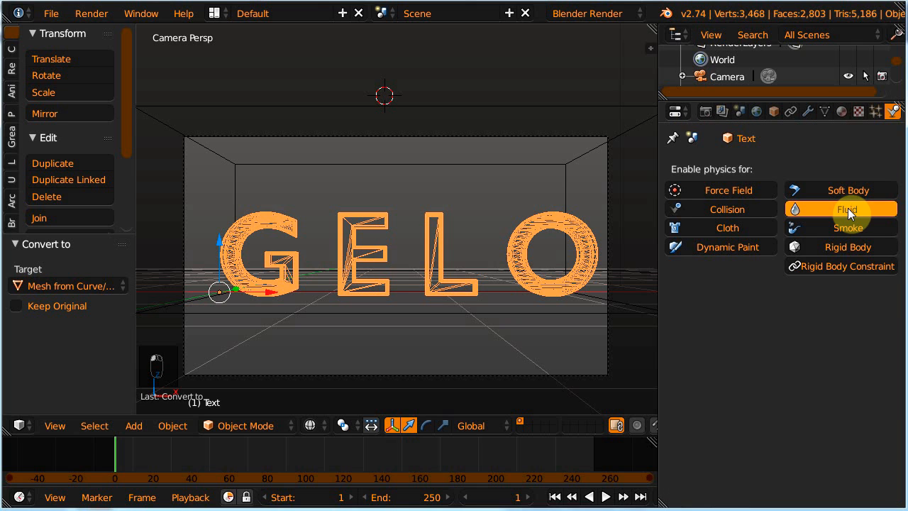
left_click(790, 318)
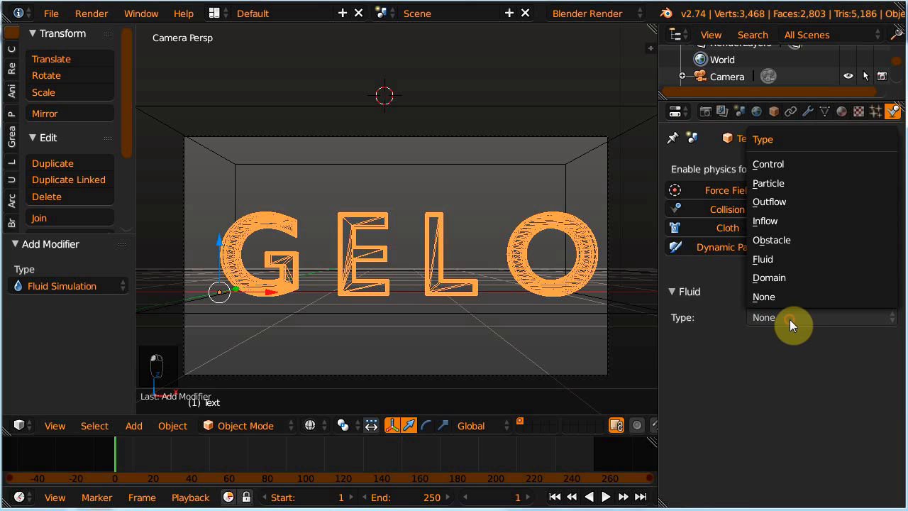
left_click(764, 259)
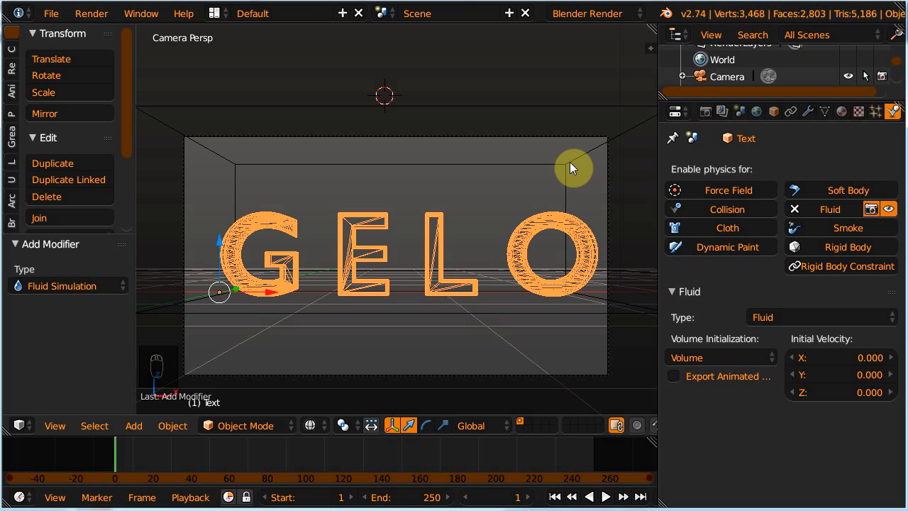
Enable fluid physics on the enclosing cube and set its fluid type to Domain.
right_click(570, 161)
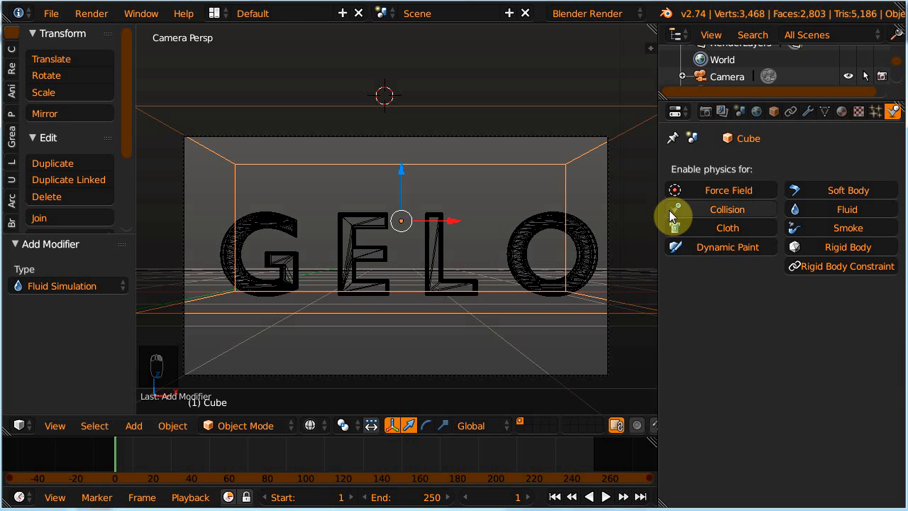
left_click(844, 211)
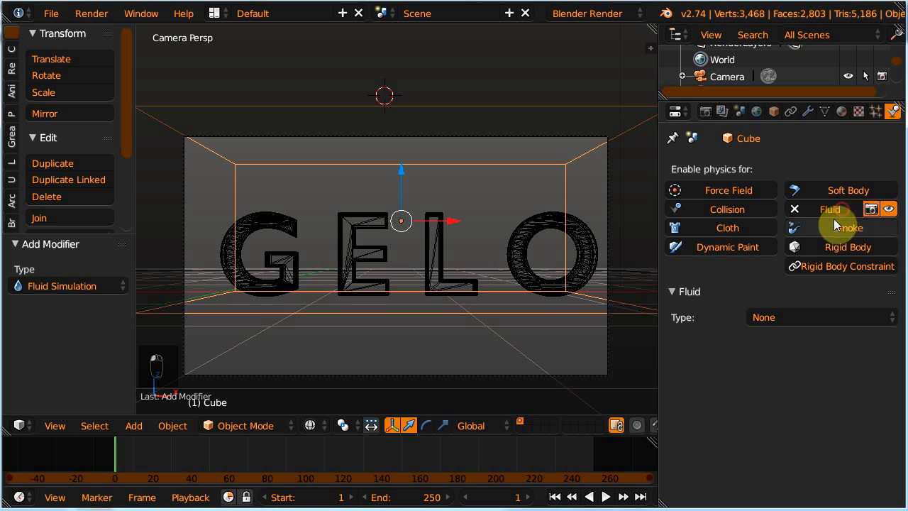
left_click(782, 317)
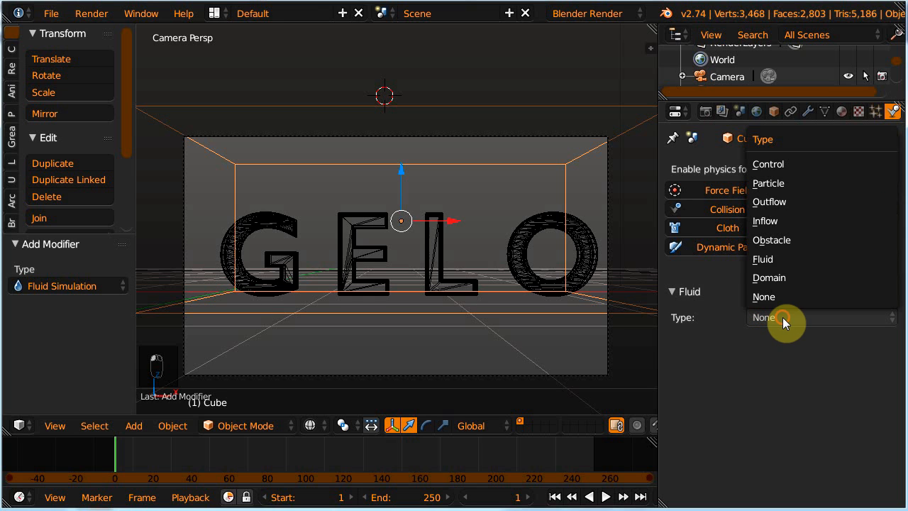
left_click(772, 277)
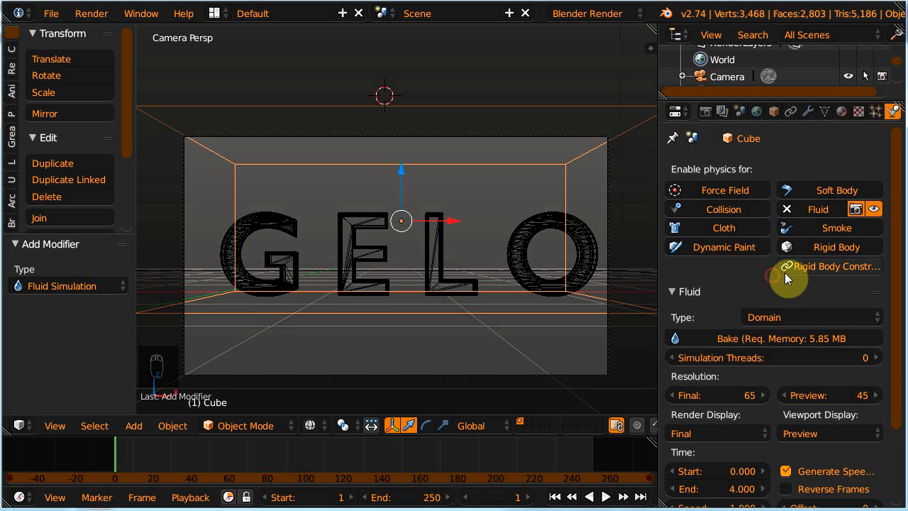
Set the fluid domain's final resolution to 100.
scroll(896, 333, "down", 5)
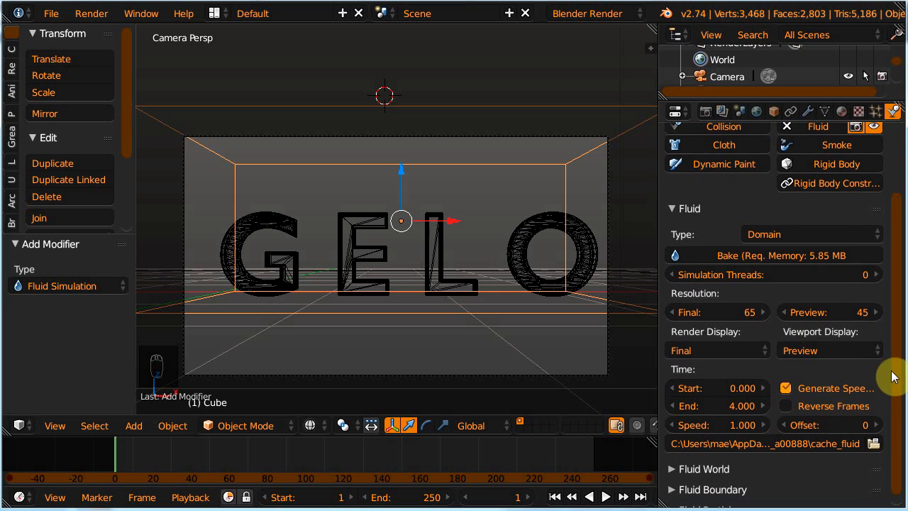
left_click(721, 311)
type("100")
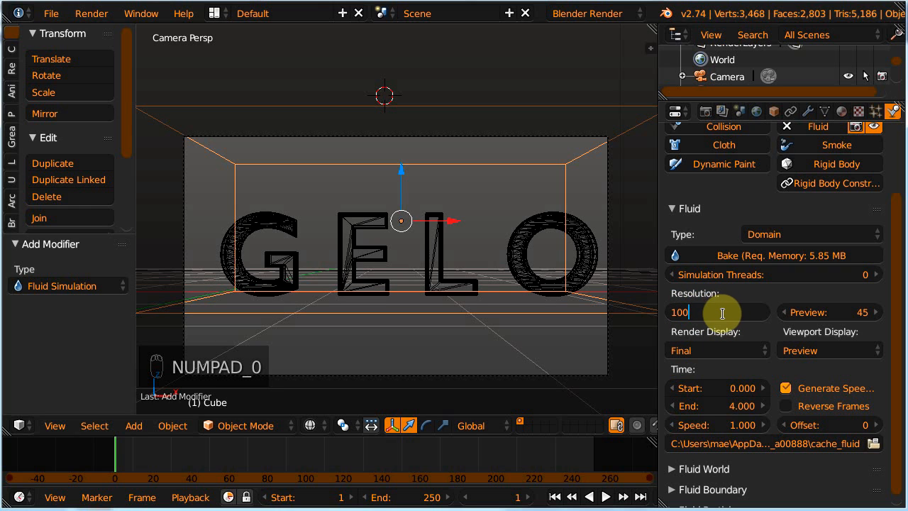
key("Return")
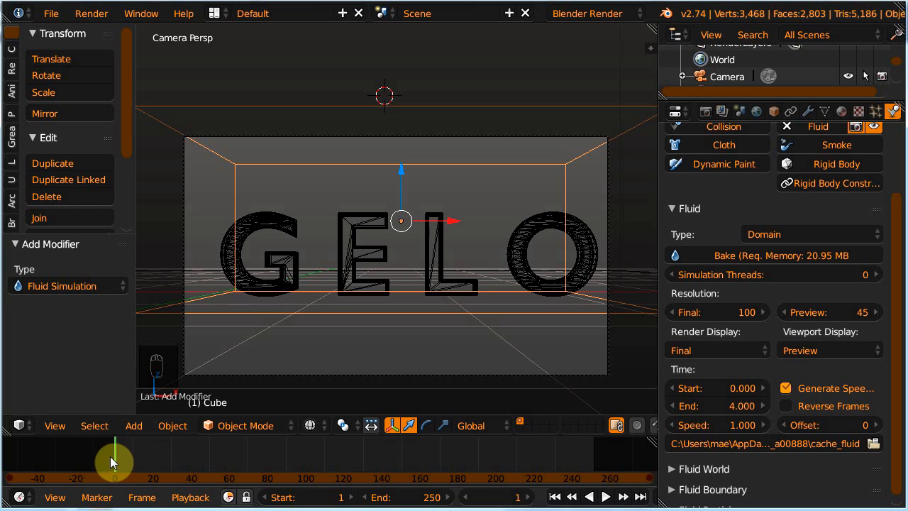
Set the animation's end frame to 30 and the fluid domain's end time to 0.1.
left_click(170, 454)
key("e")
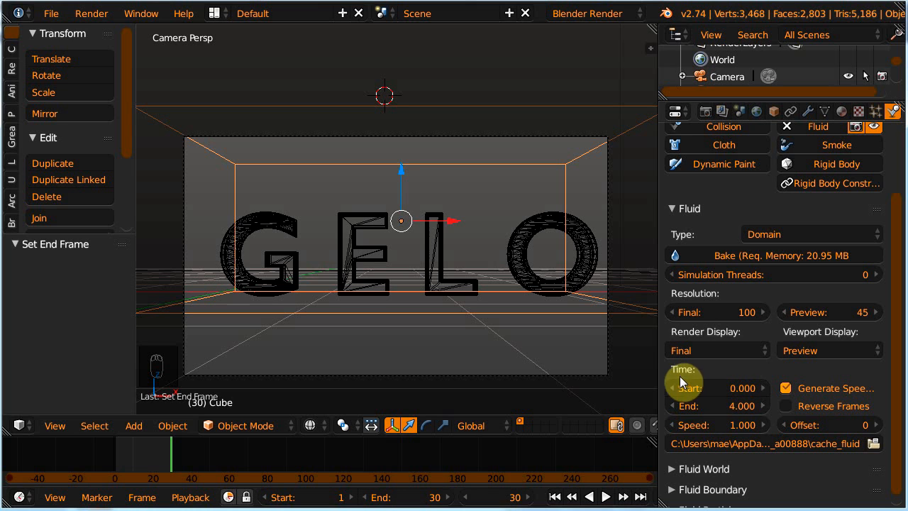
left_click(717, 407)
left_click(718, 406)
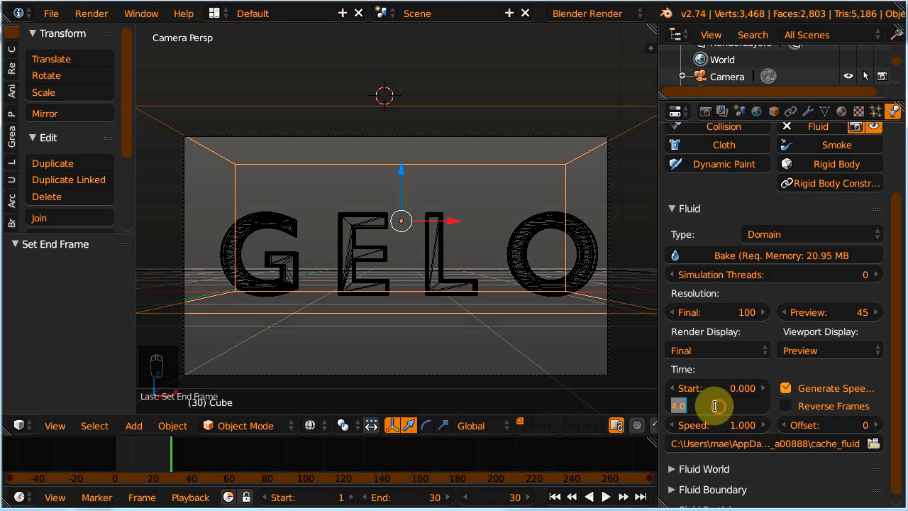
key("BackSpace")
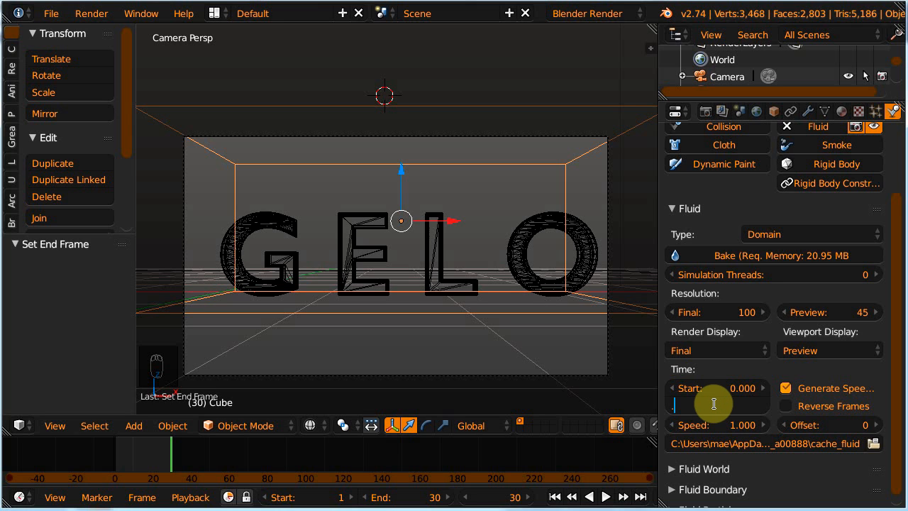
type(".1")
key("Return")
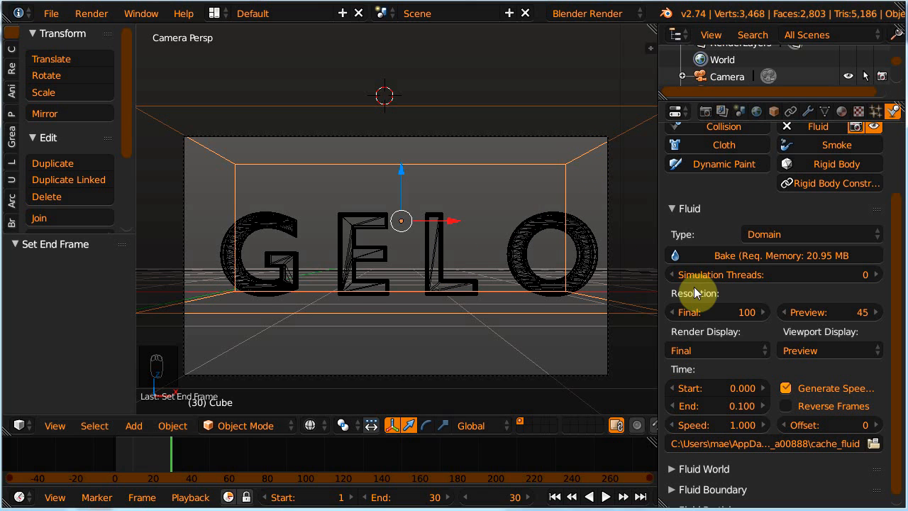
Bake the fluid simulation and show frame 16 in solid display.
left_click(770, 256)
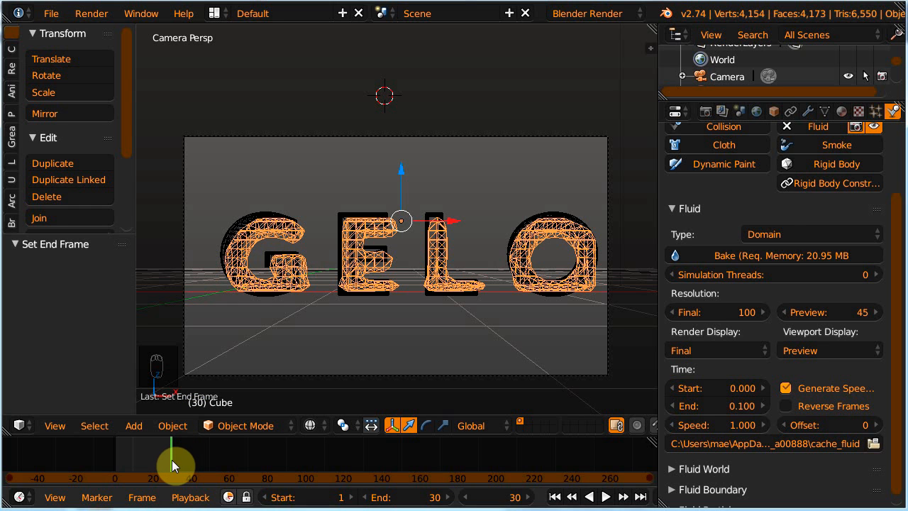
left_click_drag(171, 460, 144, 457)
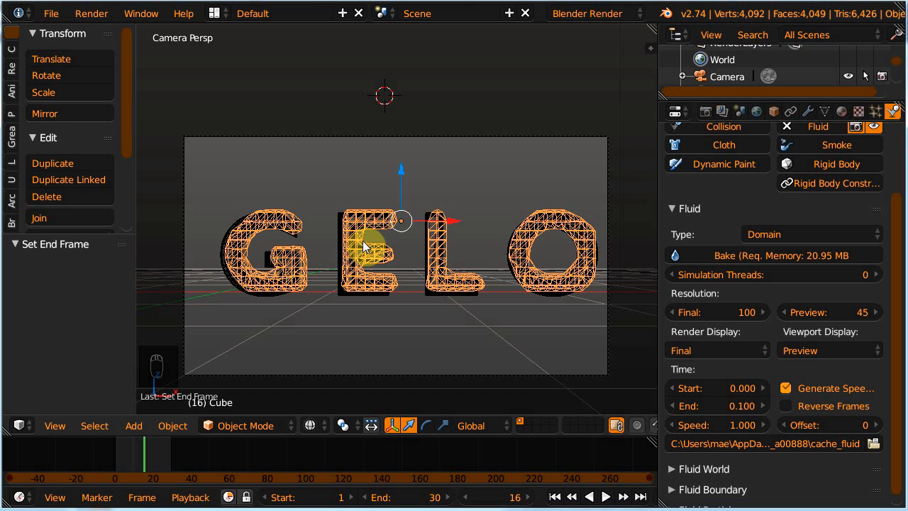
key("z")
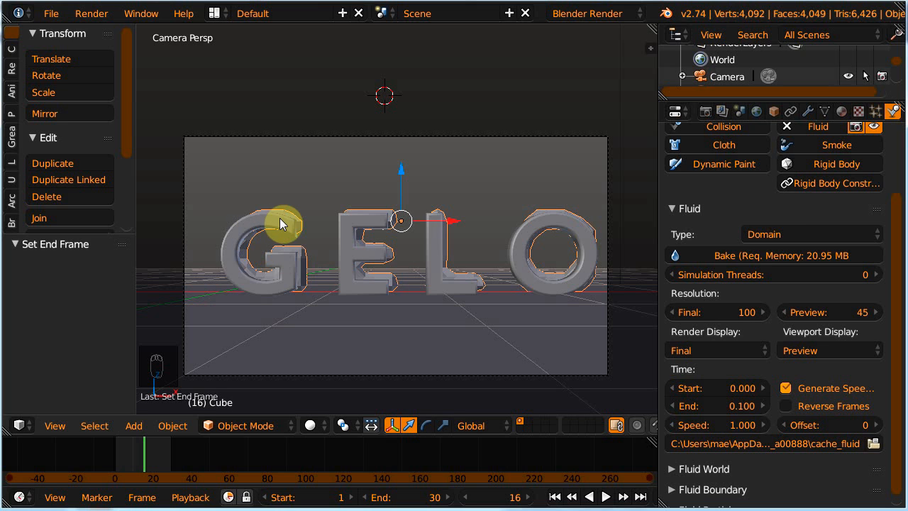
Enlarge the scene outliner, hide the original text mesh from the viewport and from rendering, and move to frame 18.
right_click(232, 265)
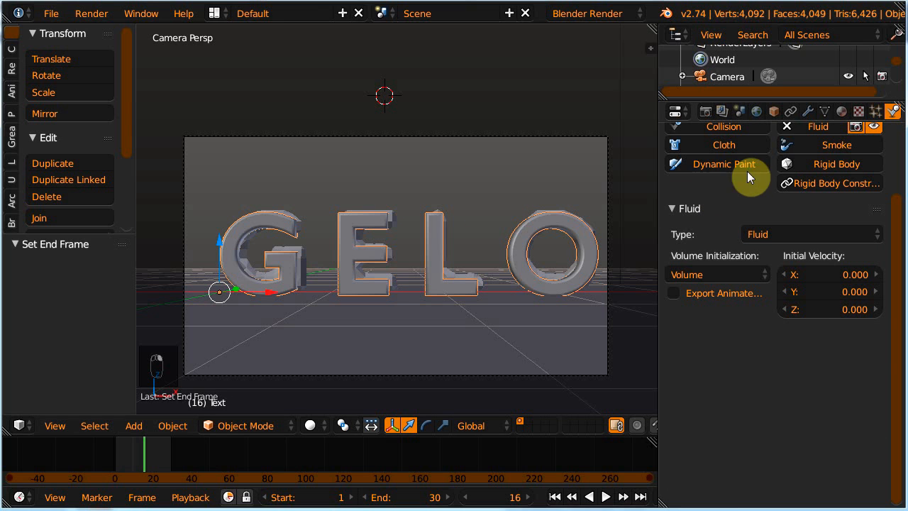
left_click_drag(897, 222, 892, 142)
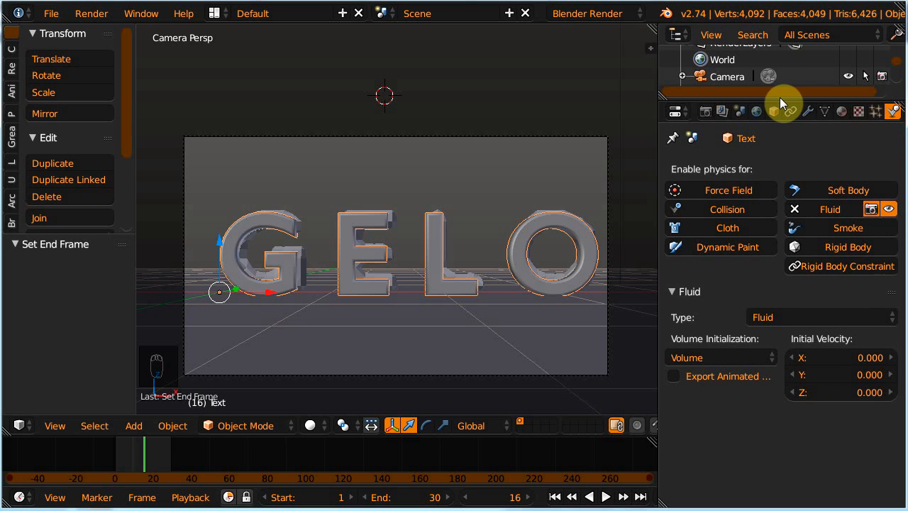
left_click_drag(779, 99, 776, 205)
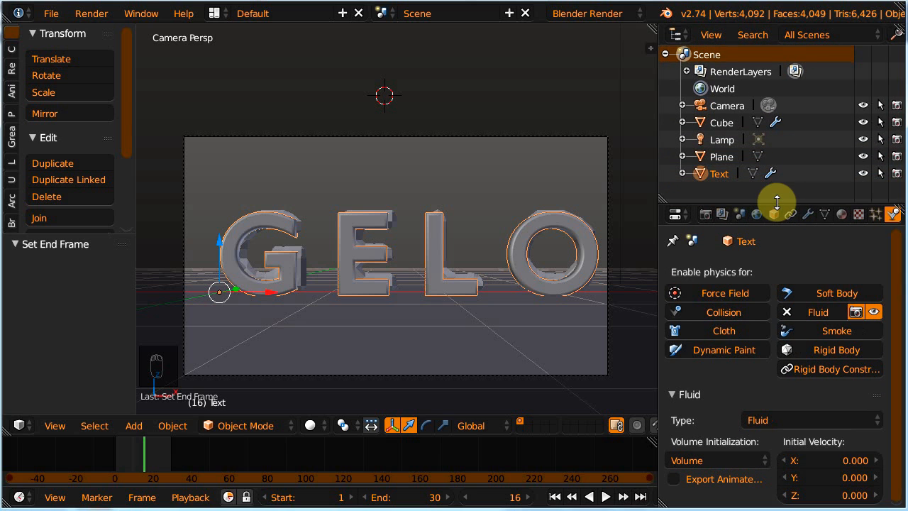
left_click(863, 174)
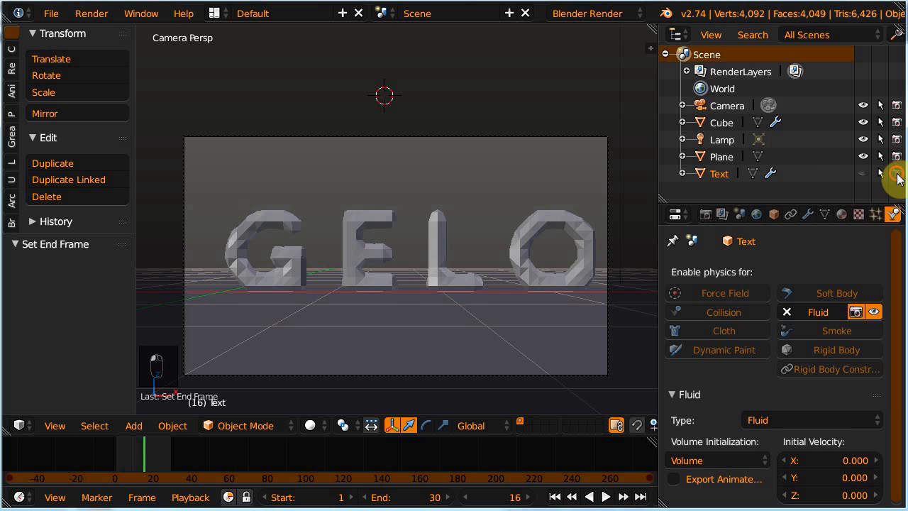
left_click(896, 173)
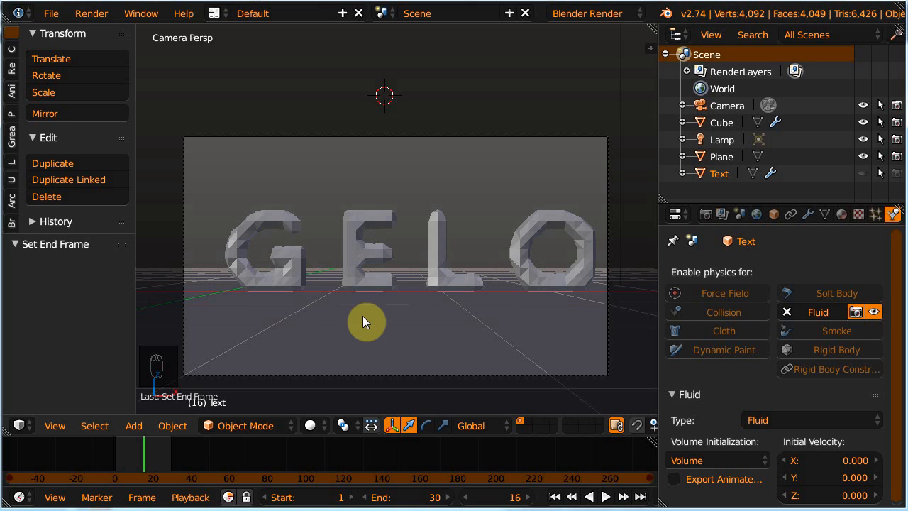
mouse_move(144, 462)
left_mouse_down()
mouse_move(163, 464)
mouse_move(147, 465)
left_mouse_up()
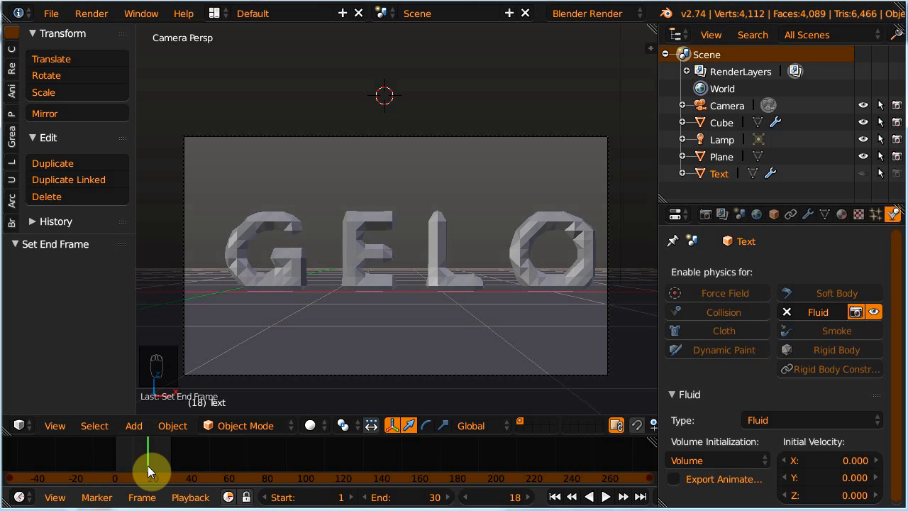
Switch the render engine to Cycles Render and hide the lamp from the viewport and from rendering.
left_click(574, 14)
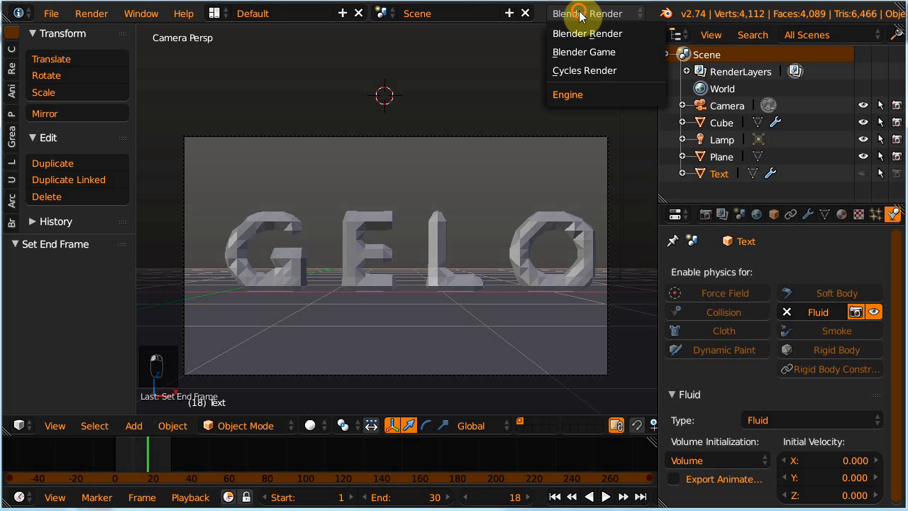
left_click(580, 70)
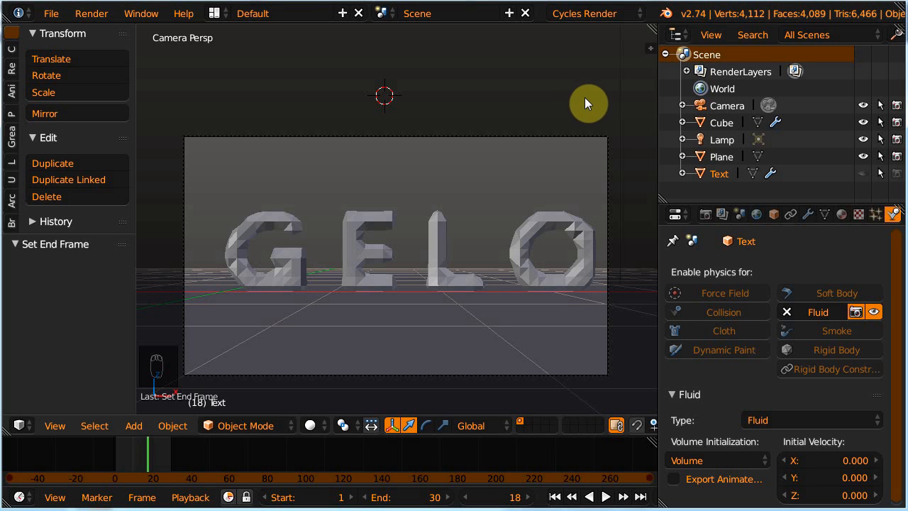
left_click(863, 140)
Add a plane above the text, scale it up by about 2.03 and move it about 0.057 along X.
key("shift+a")
mouse_move(380, 81)
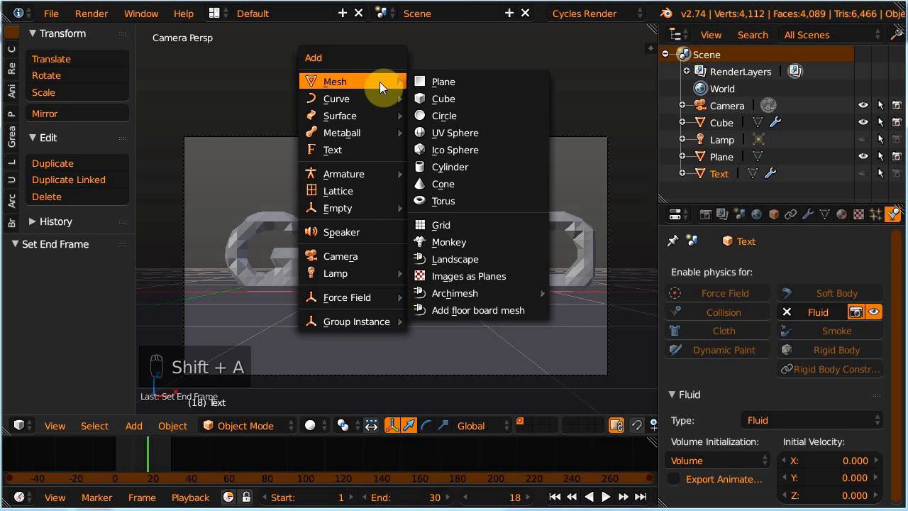
left_click(436, 79)
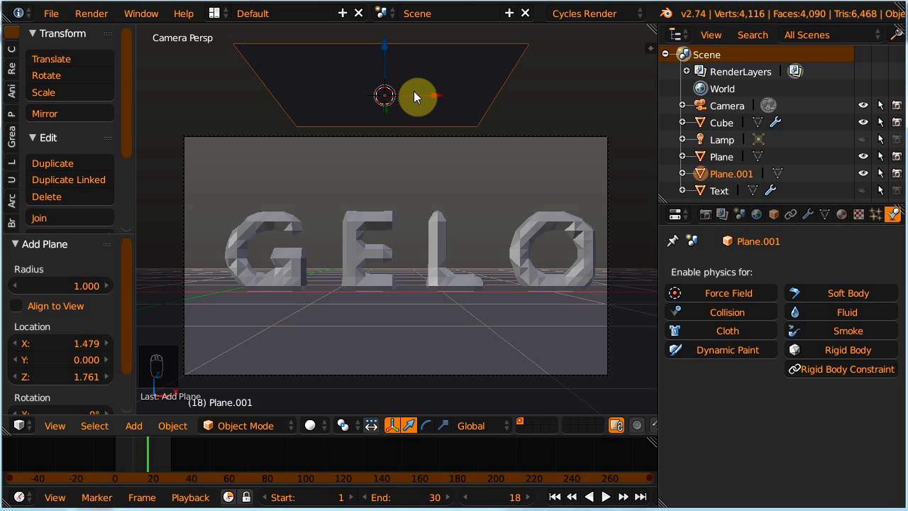
key("s")
left_click(461, 102)
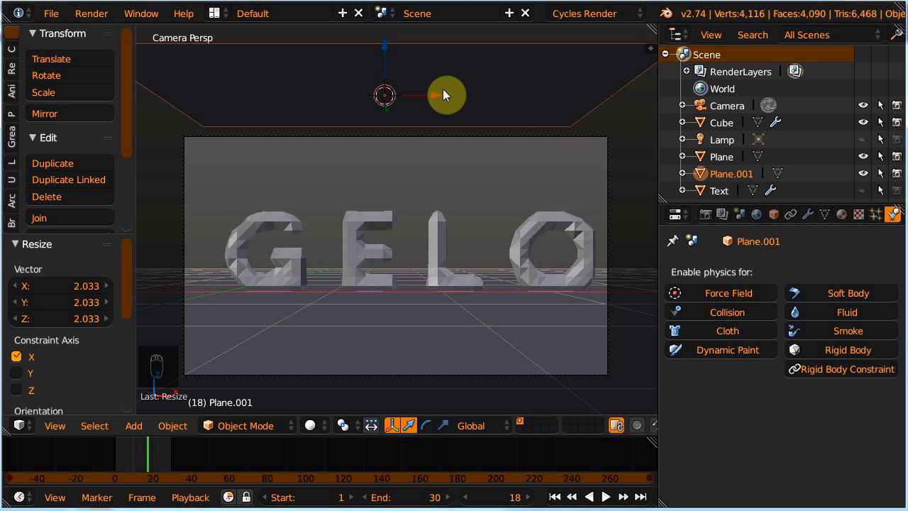
left_click_drag(443, 90, 445, 88)
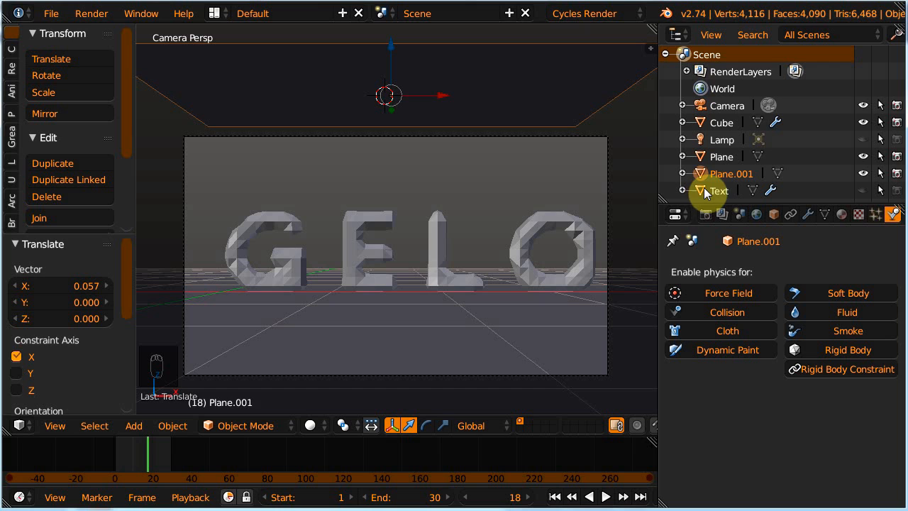
Give the overhead plane a new material with an Emission surface and a strength of 20.
left_click(841, 214)
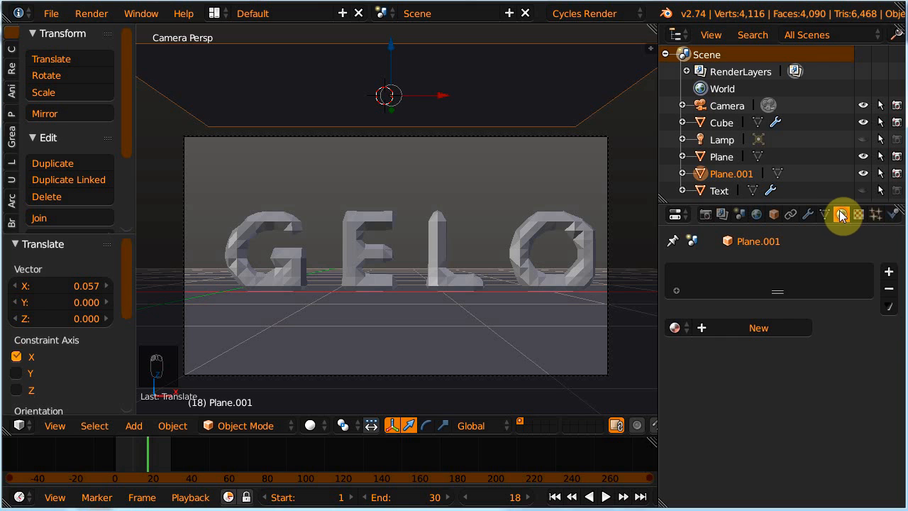
left_click(754, 328)
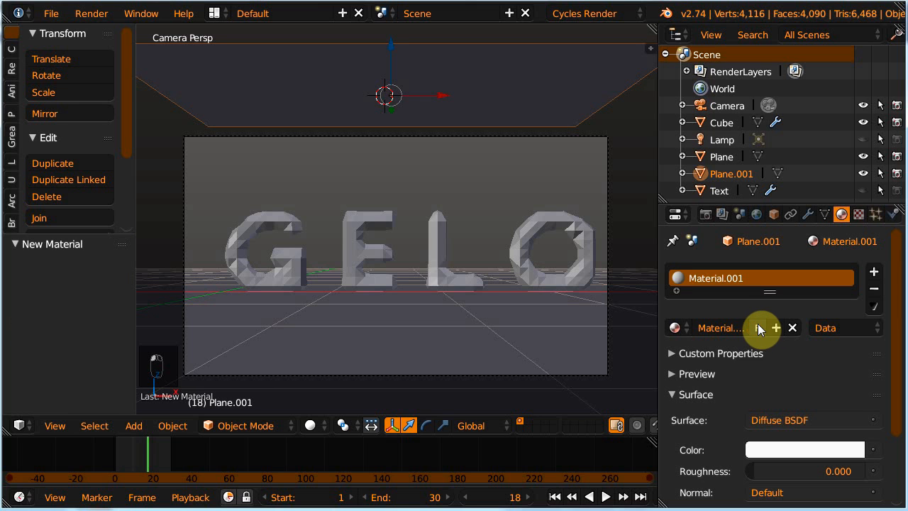
left_click(793, 420)
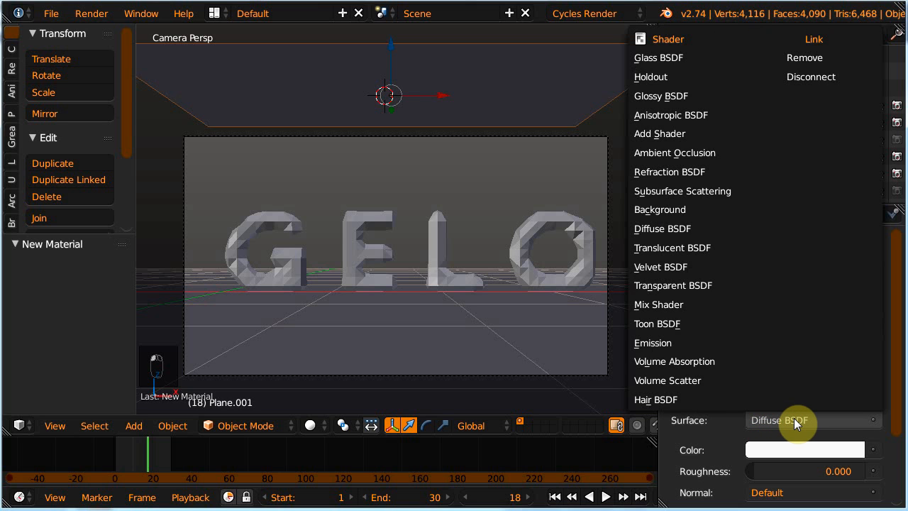
left_click(665, 345)
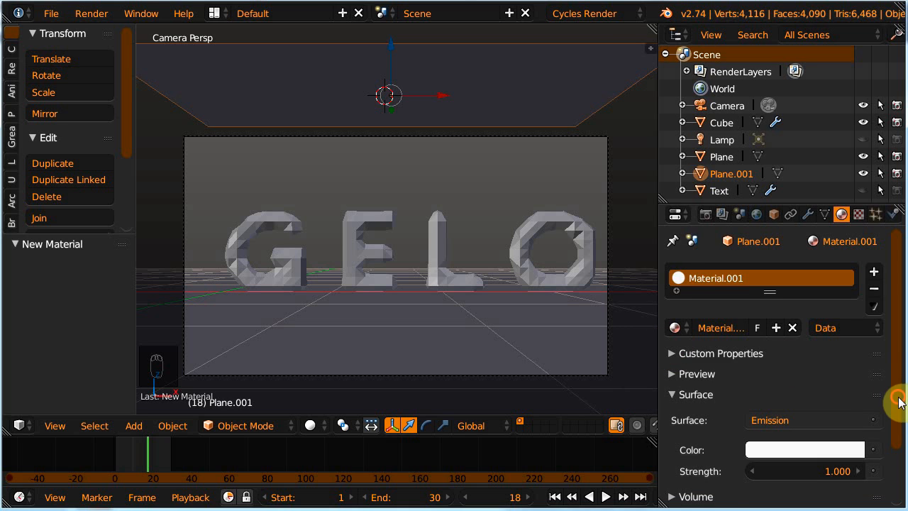
left_click_drag(900, 401, 893, 449)
left_click(826, 409)
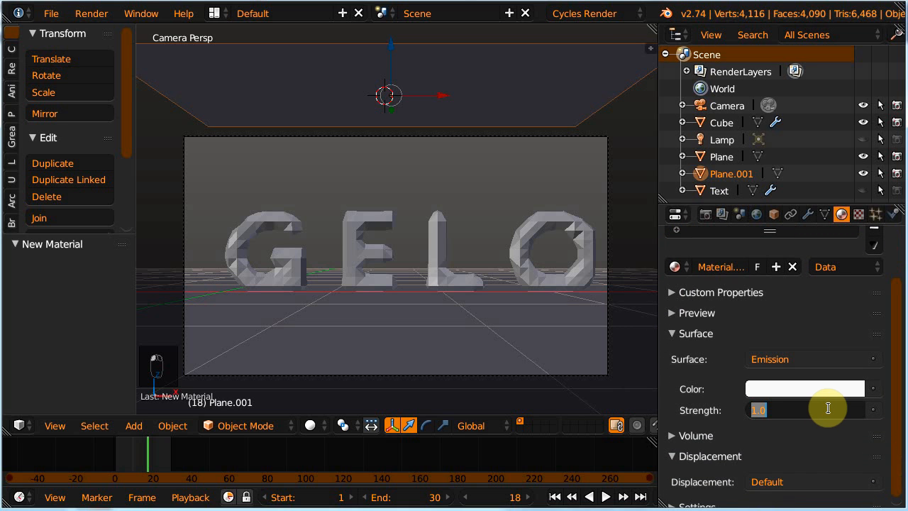
type("20")
key("Return")
Give the fluid domain cube a new material with a Glass BSDF surface.
right_click(519, 253)
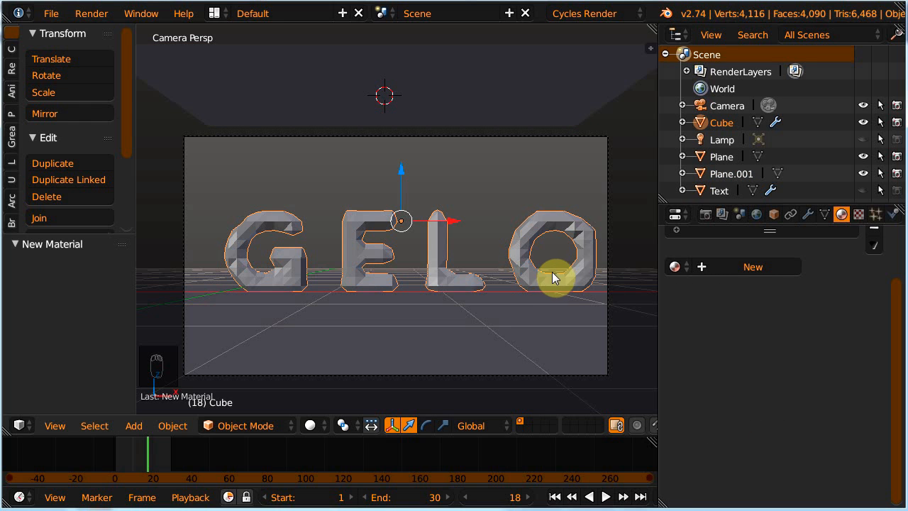
scroll(895, 295, "up", 2)
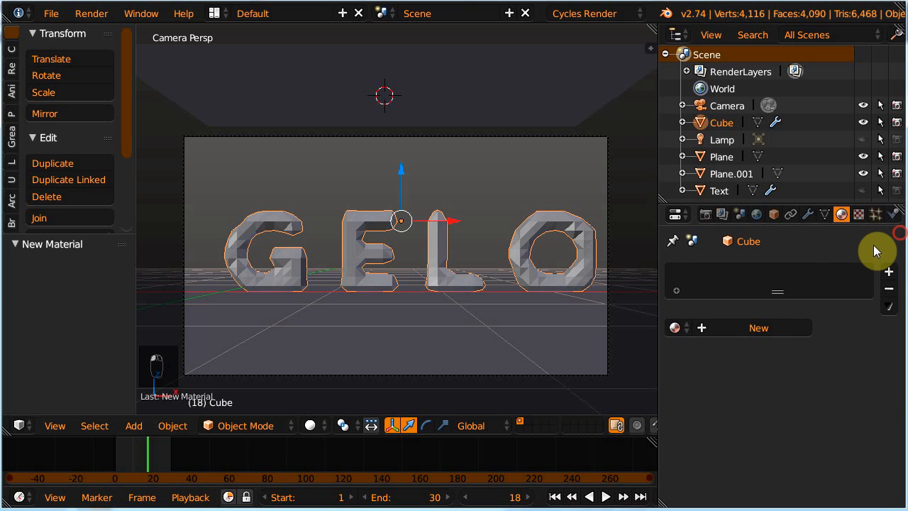
left_click(733, 334)
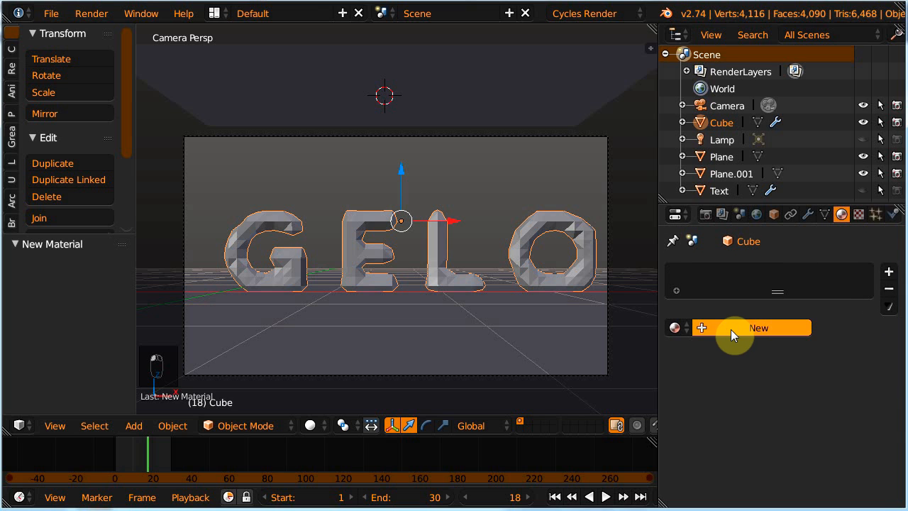
left_click(887, 364)
left_click_drag(898, 366, 897, 418)
left_click(798, 352)
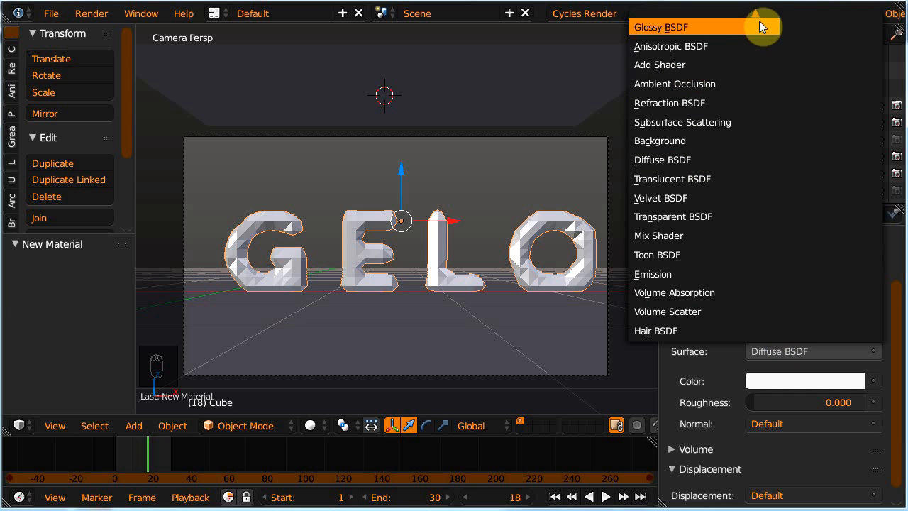
mouse_move(758, 16)
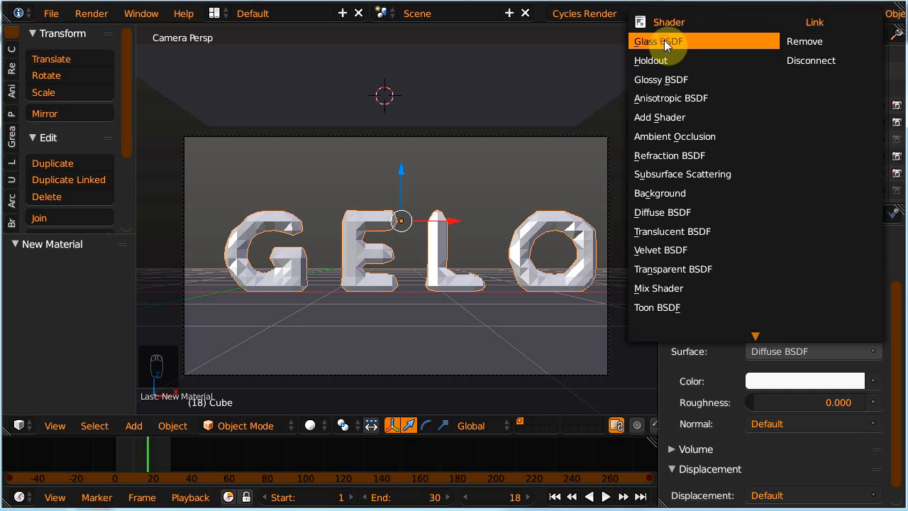
left_click(663, 42)
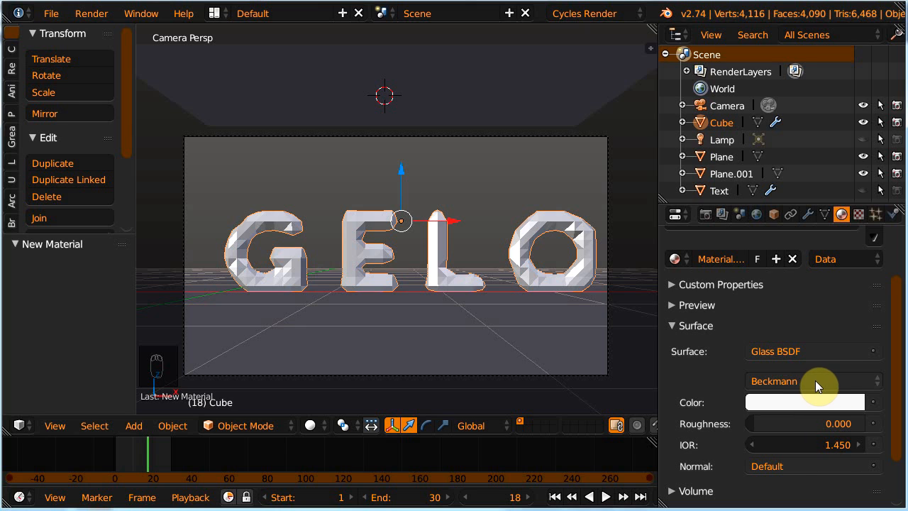
Select the ground plane and give it a new material with the default white Diffuse BSDF surface.
right_click(632, 320)
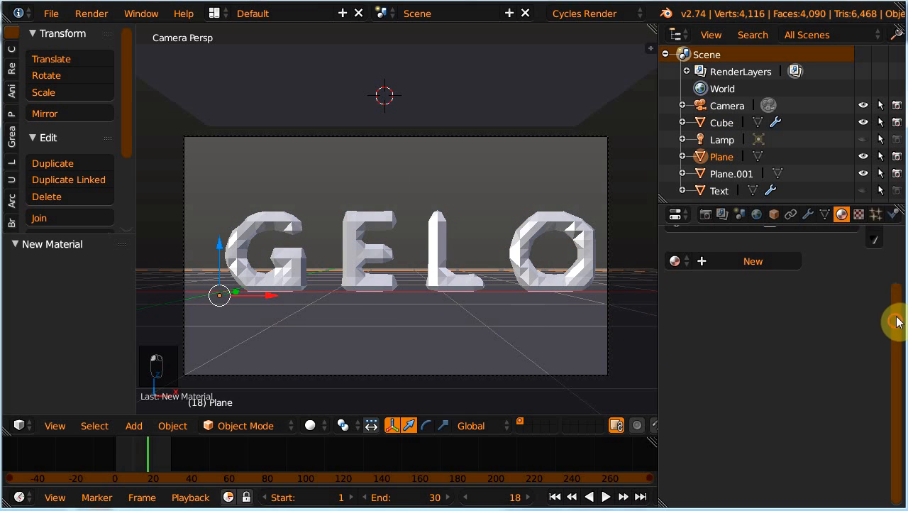
left_click_drag(896, 320, 877, 267)
left_click(721, 329)
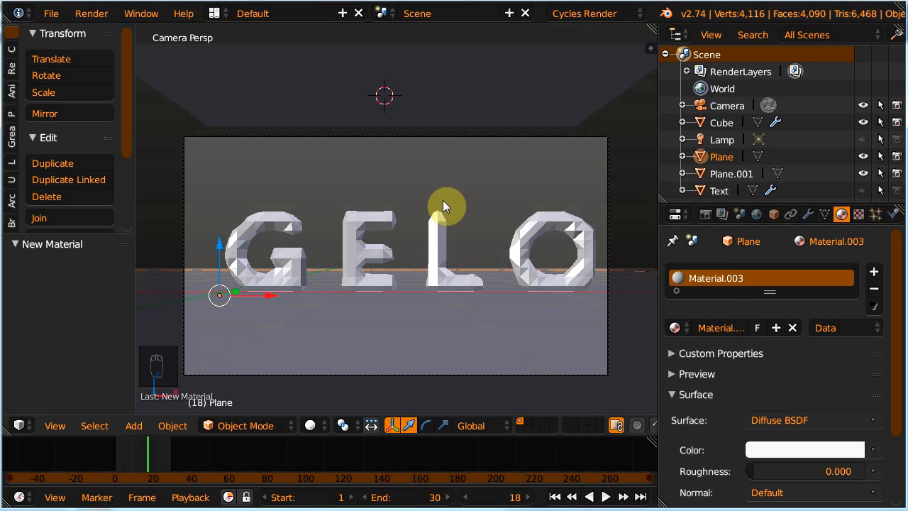
Set the world background color to a dark blue.
left_click(756, 215)
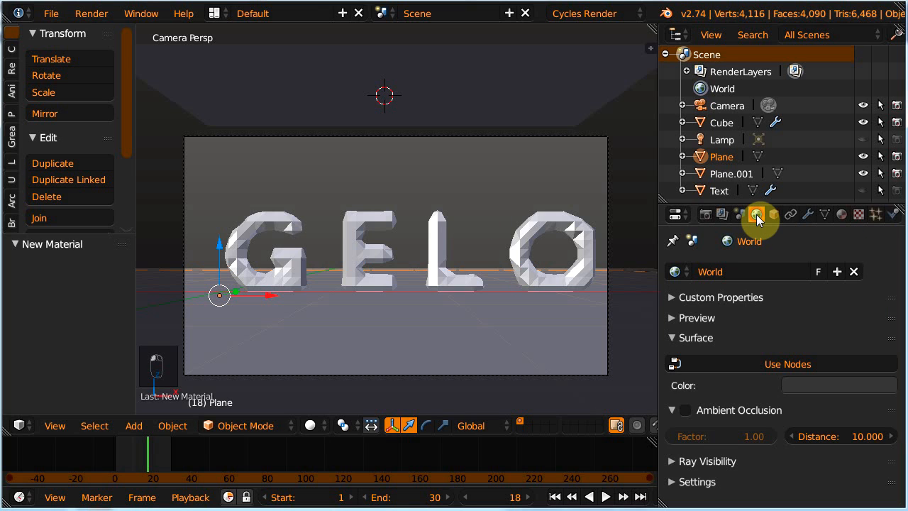
left_click(816, 386)
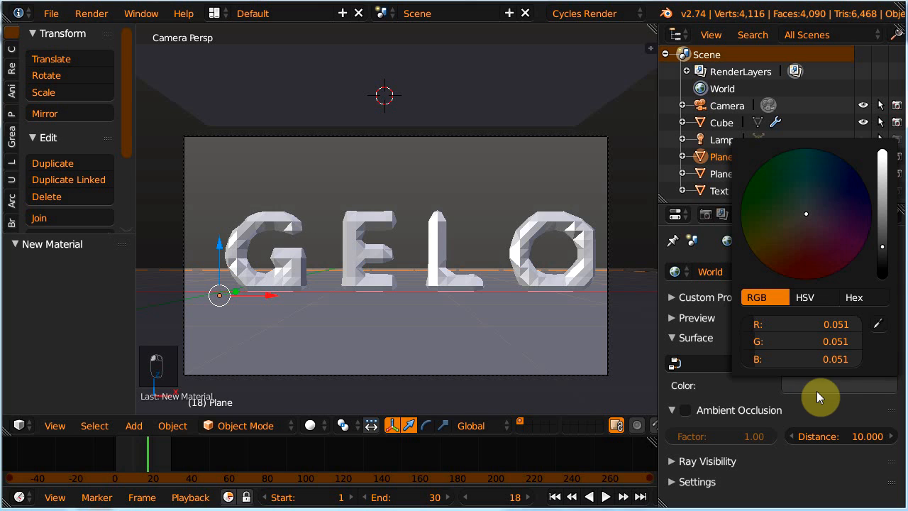
left_click_drag(883, 252, 877, 207)
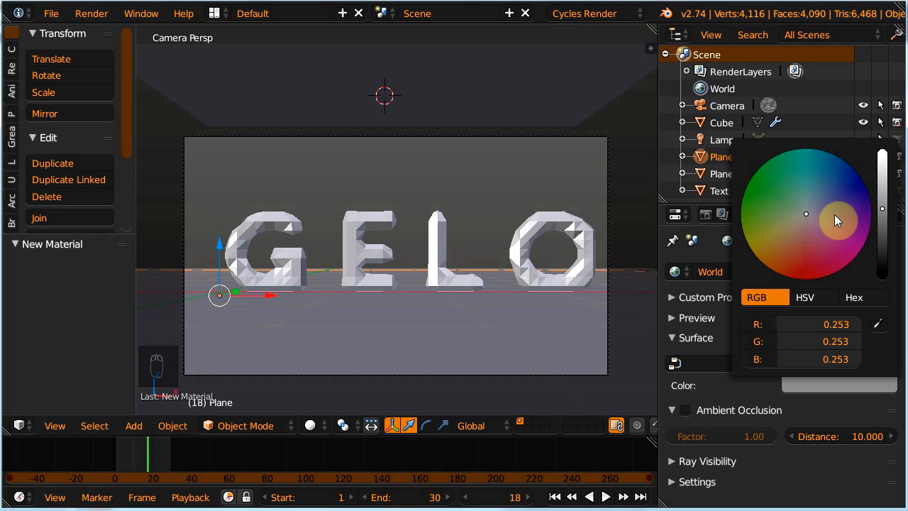
left_click_drag(807, 212, 845, 184)
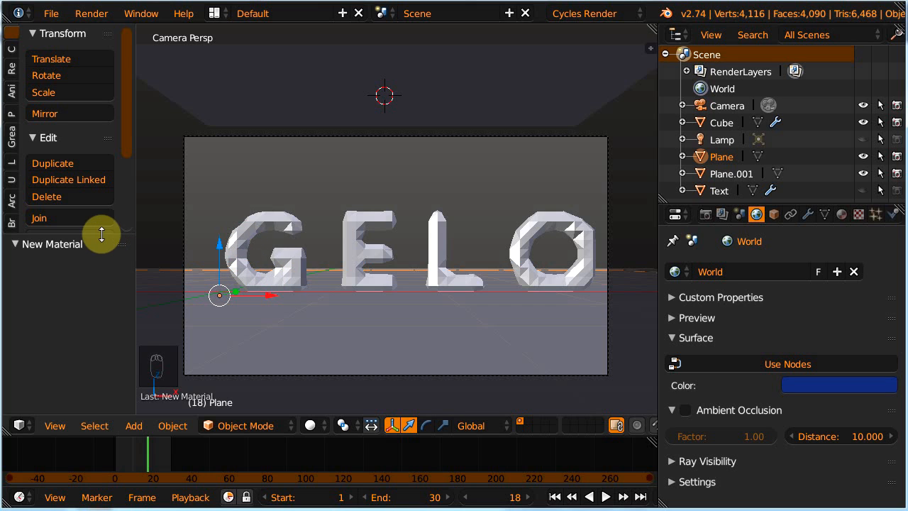
Enlarge the object tools area and apply smooth shading to the ground plane and the fluid text mesh.
left_click_drag(102, 234, 98, 298)
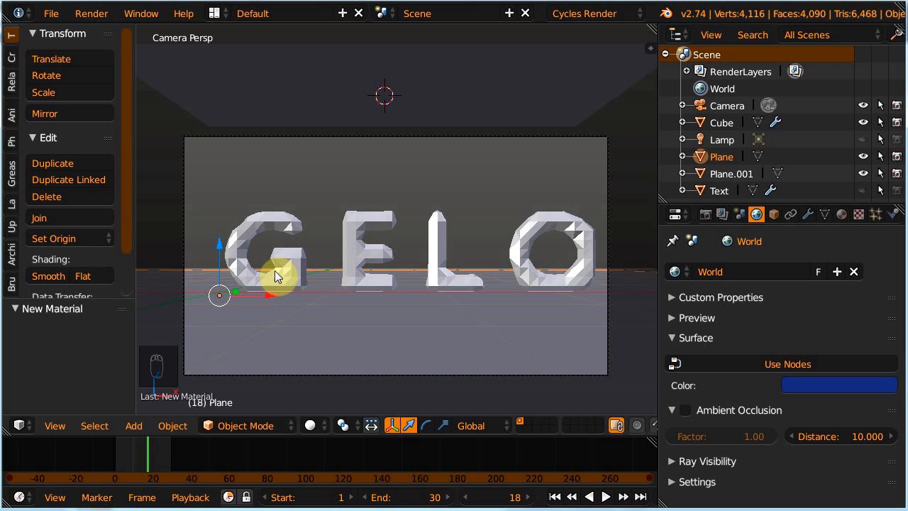
left_click(51, 277)
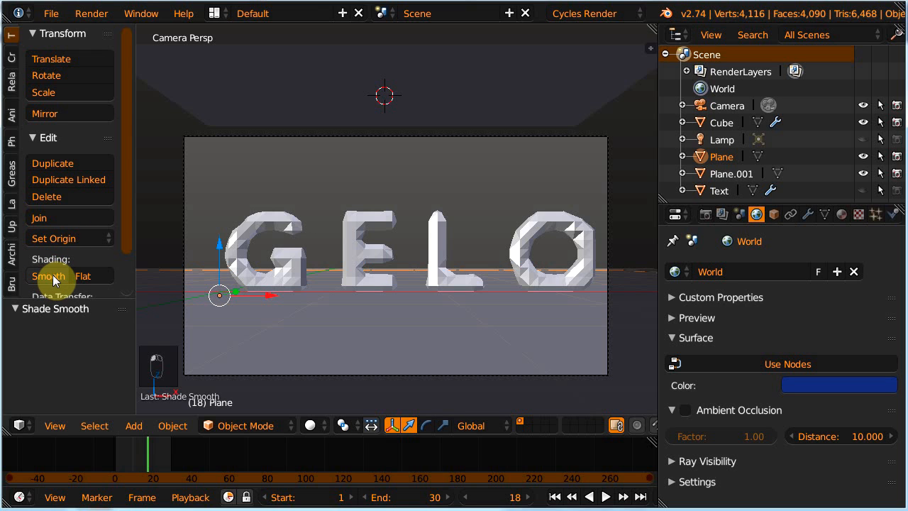
right_click(241, 252)
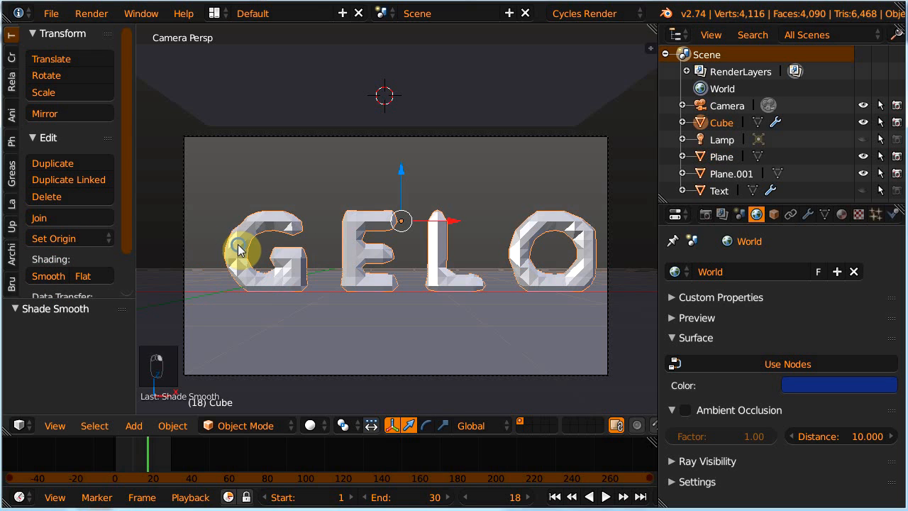
left_click(47, 277)
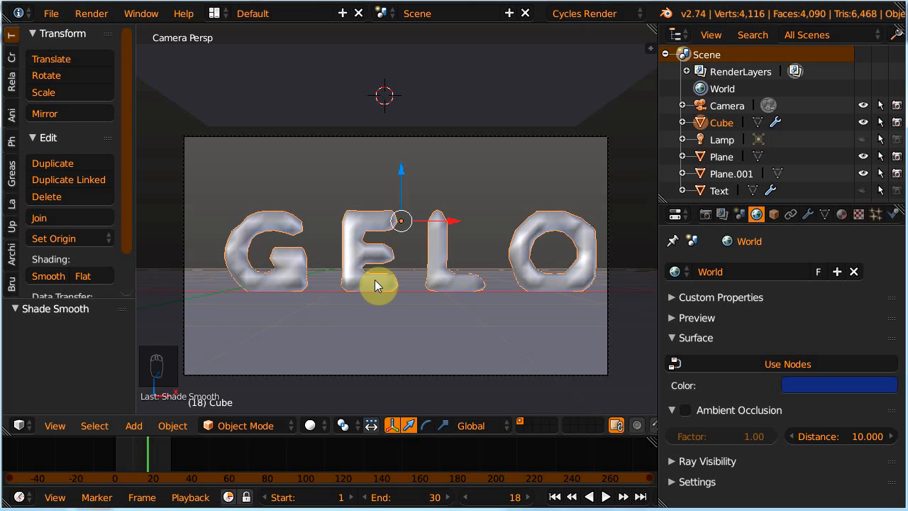
left_click(48, 278)
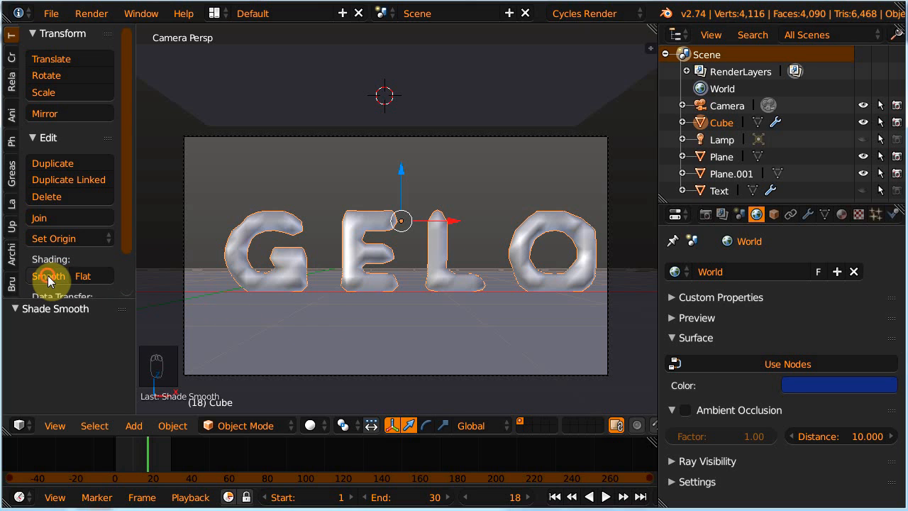
Apply flat shading to the fluid text mesh, widen the viewport and make a test render of frame 18.
left_click(92, 276)
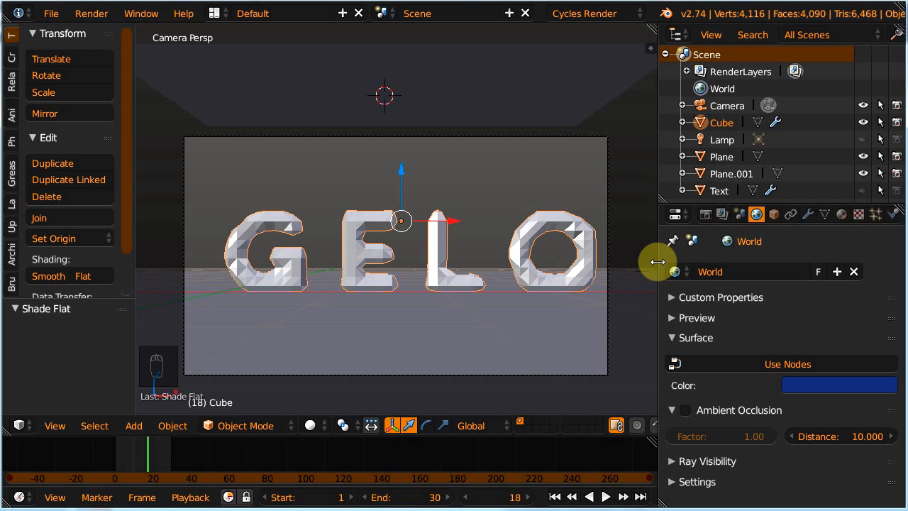
left_click_drag(658, 263, 715, 261)
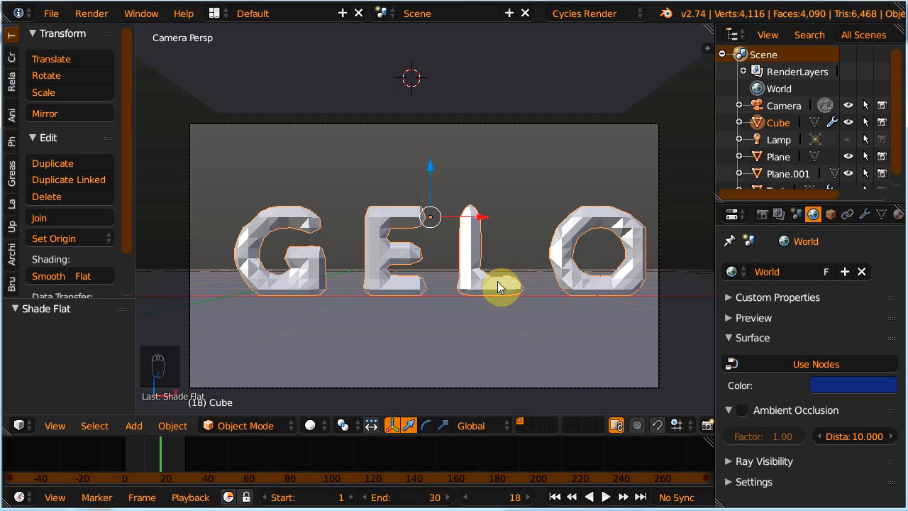
key("F12")
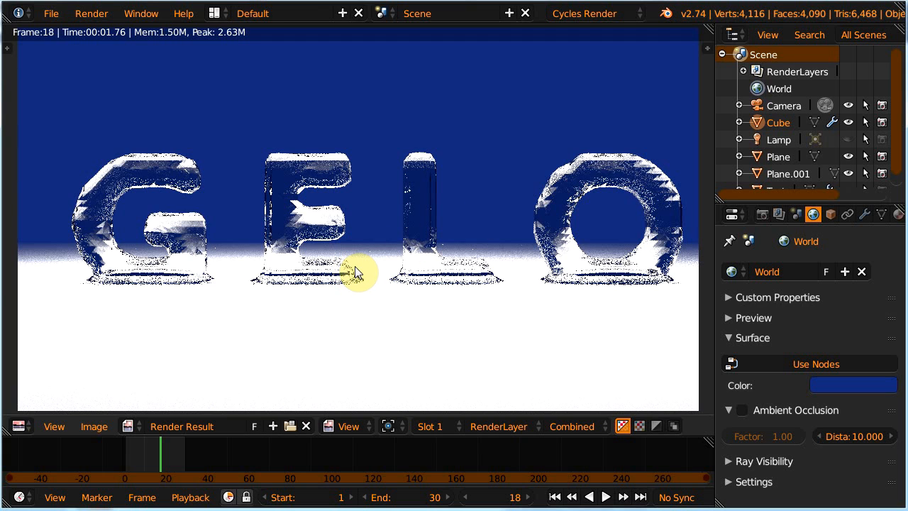
key("Escape")
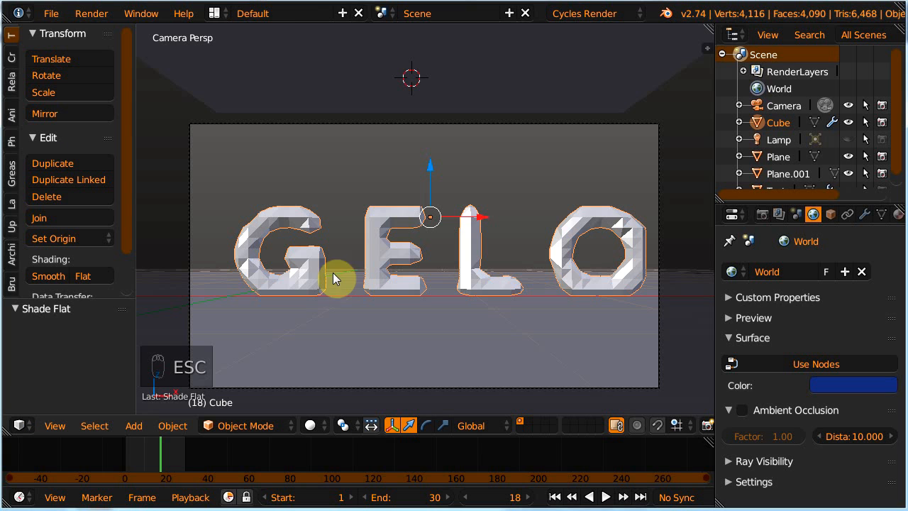
Return the fluid text mesh to smooth shading and render frame 18 again.
left_click(67, 276)
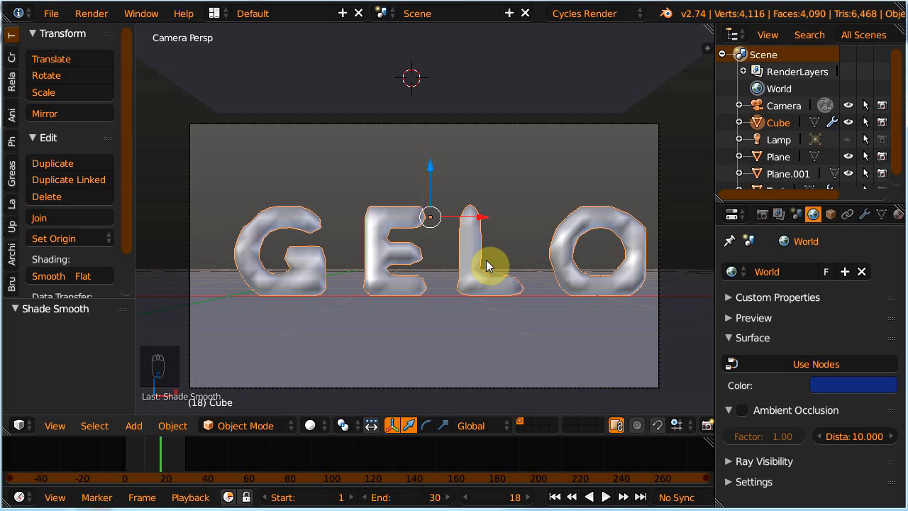
key("F12")
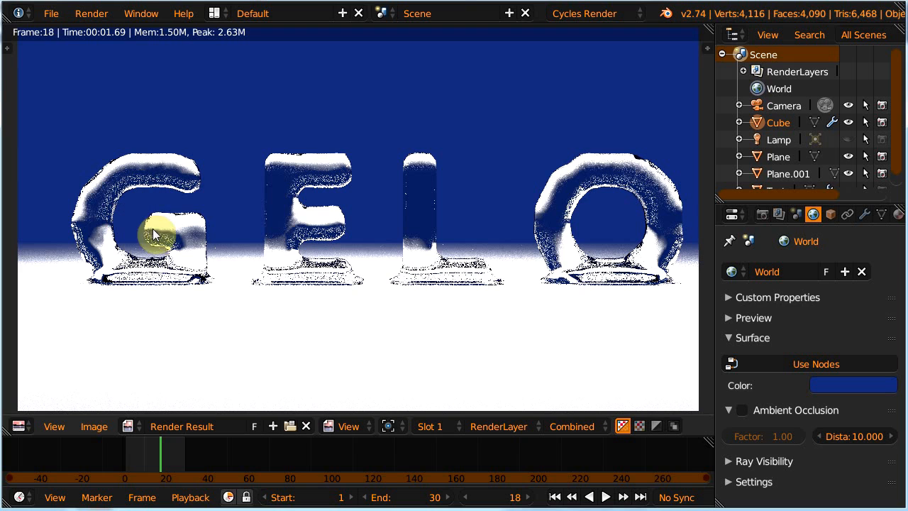
left_click_drag(805, 201, 803, 97)
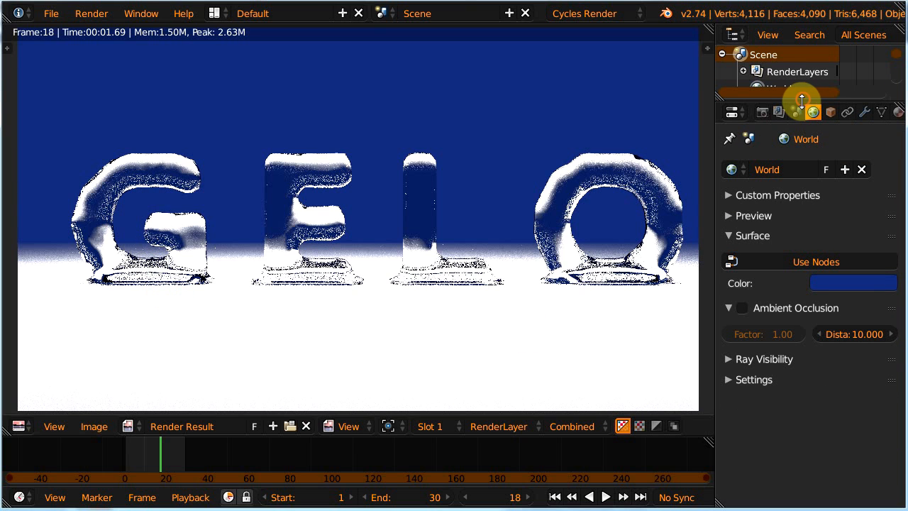
Widen the properties area and set the render samples to 100 in the scene's render settings.
left_click(762, 112)
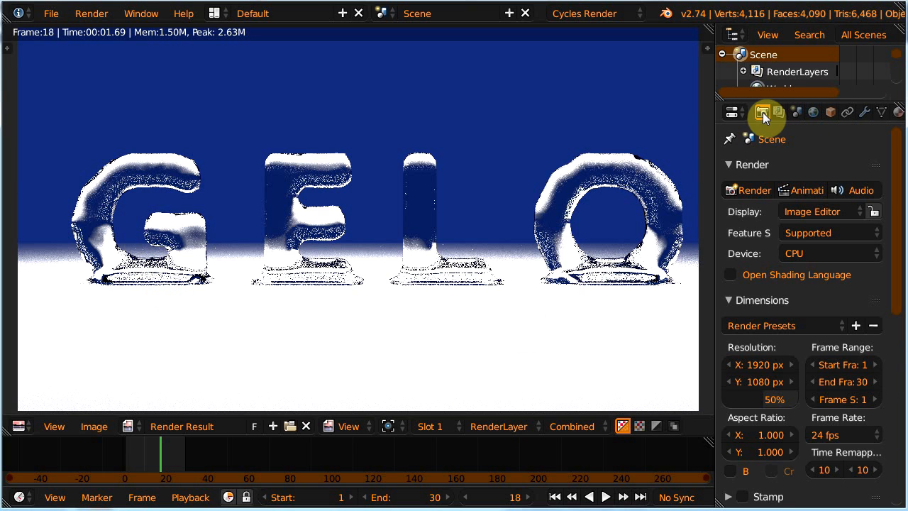
left_click_drag(901, 305, 900, 457)
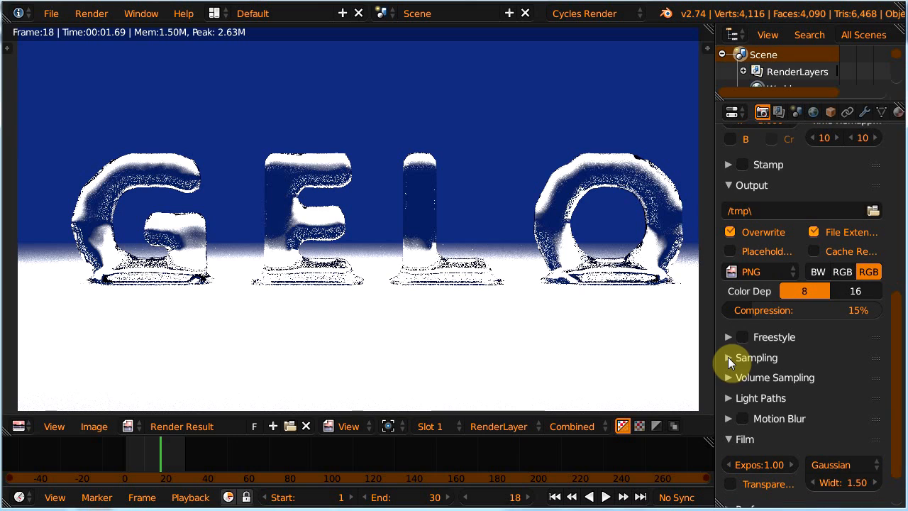
left_click(727, 357)
left_click_drag(713, 369, 685, 369)
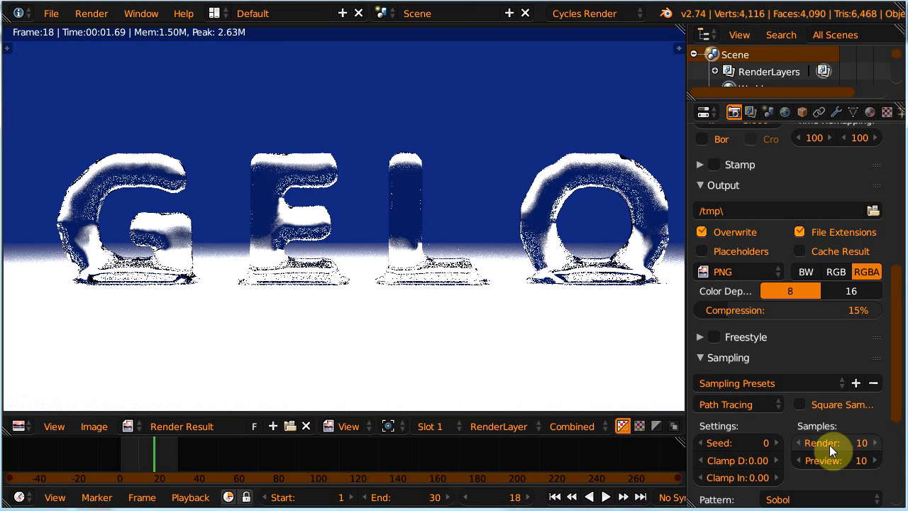
left_click(844, 447)
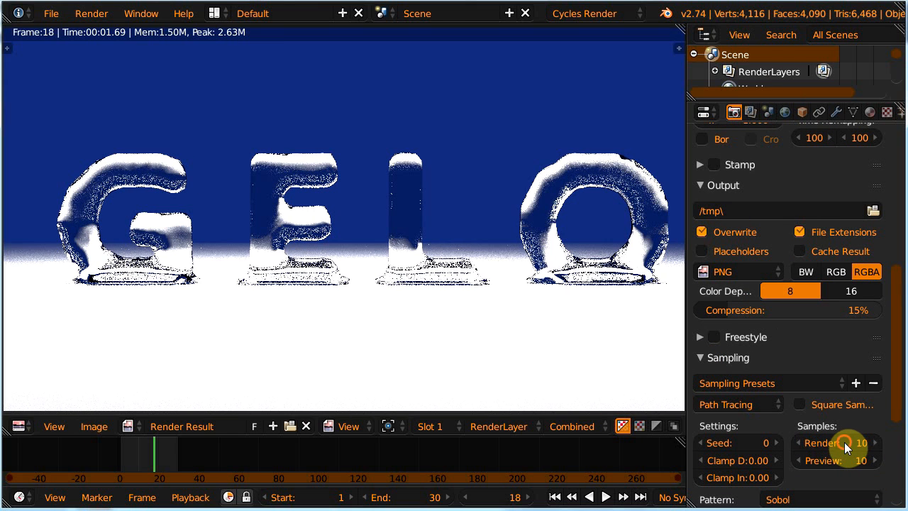
type("100")
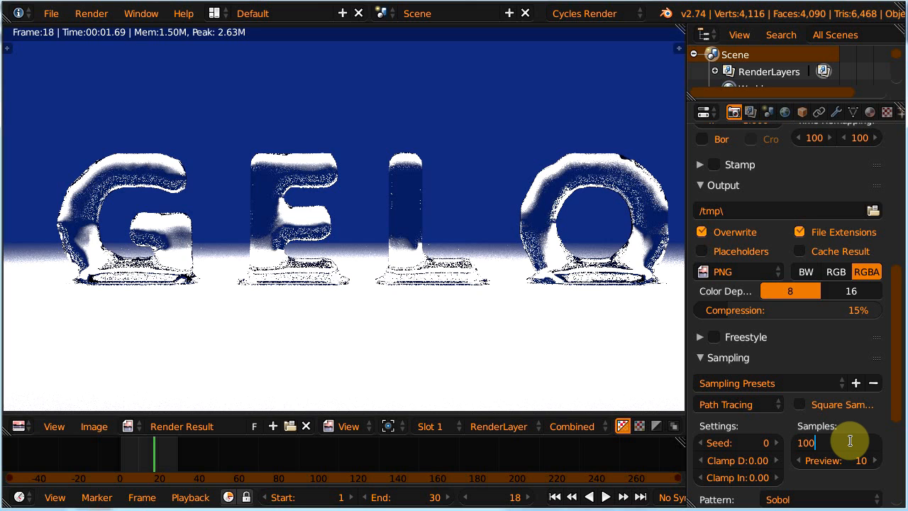
key("Return")
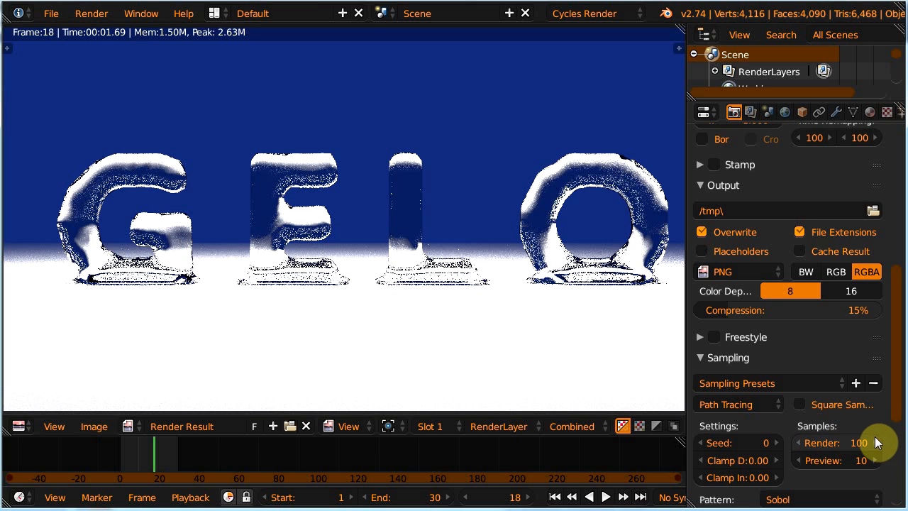
Render frame 18 and switch the render result to the empty Slot 2.
left_click_drag(898, 417, 890, 461)
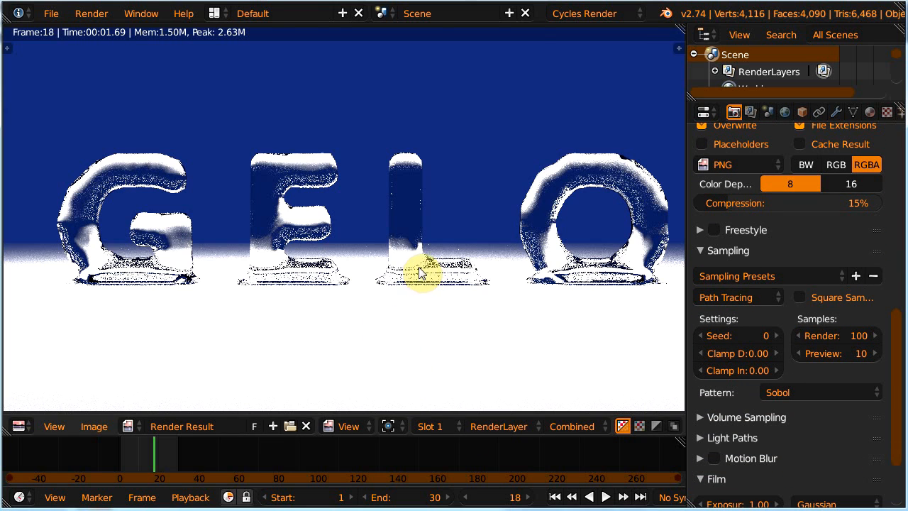
key("F12")
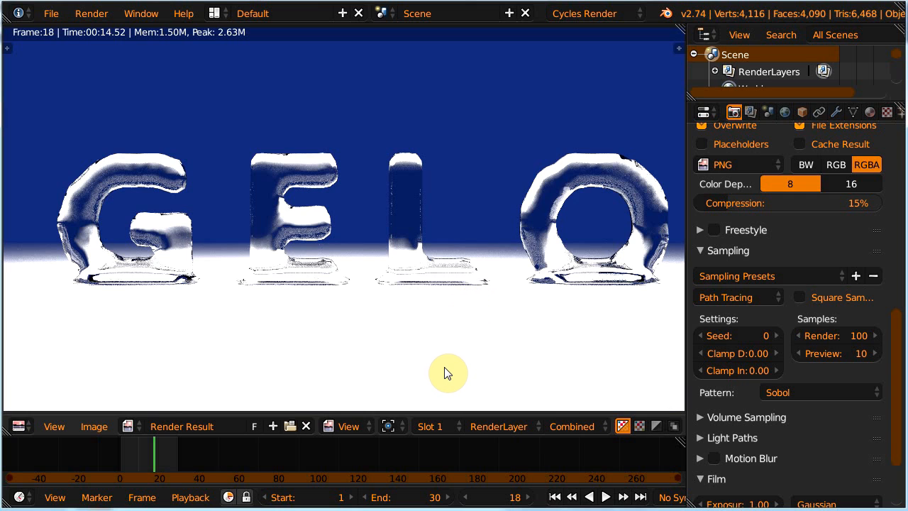
left_click(428, 425)
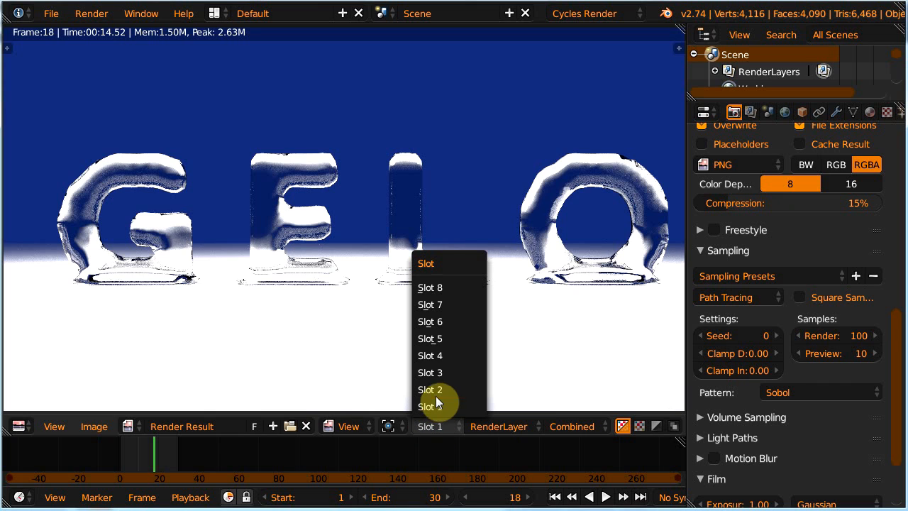
left_click(440, 392)
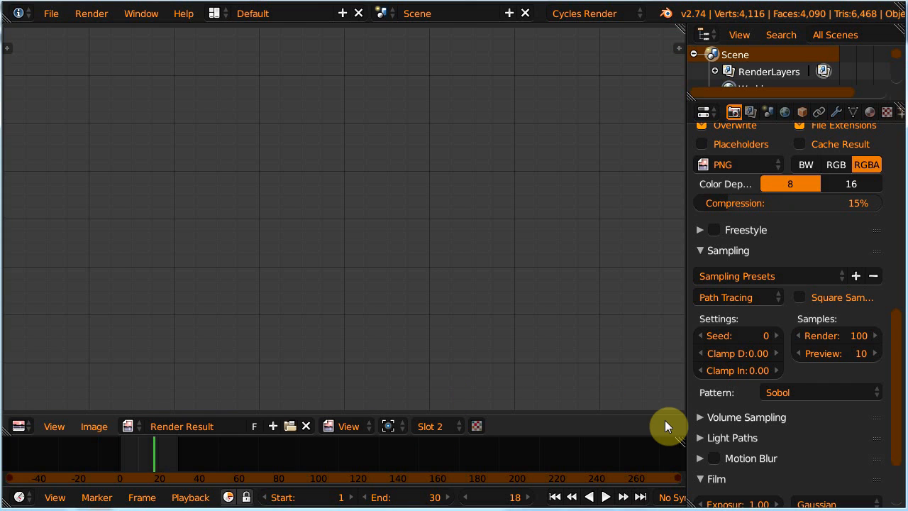
Set Filter Glossy to 0.50 in the Light Paths settings and collapse them.
left_click(700, 438)
left_click_drag(892, 383, 892, 456)
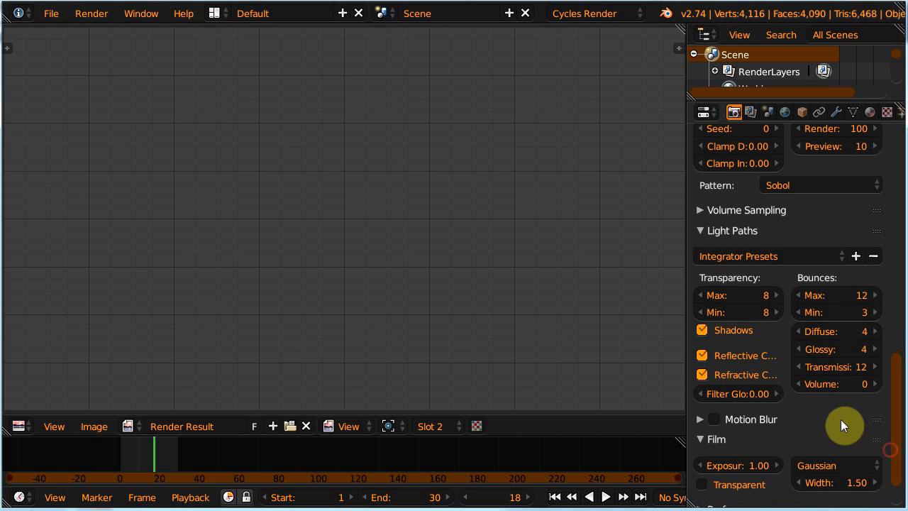
left_click(754, 396)
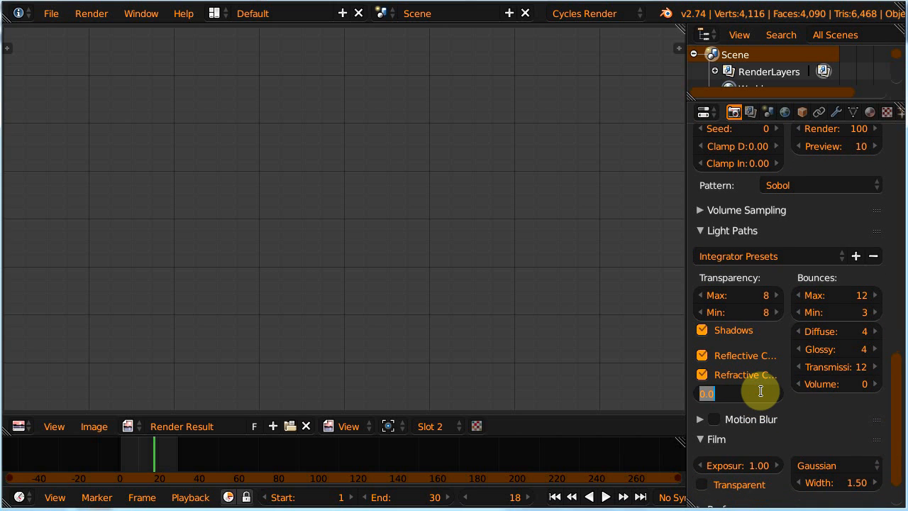
key("Return")
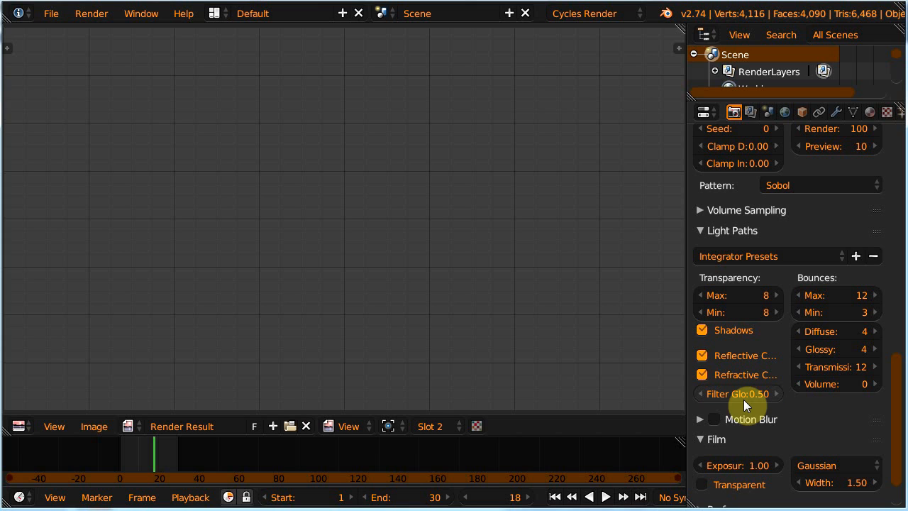
left_click(700, 231)
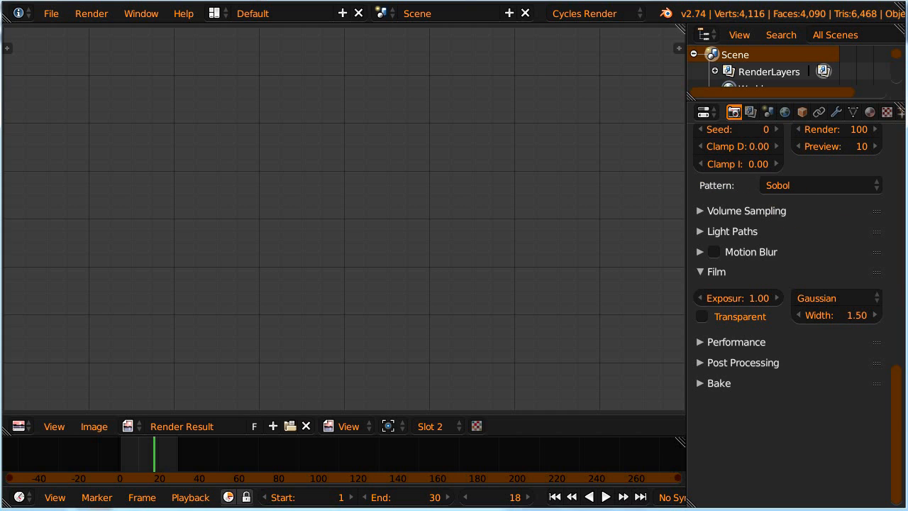
Set the Clamp Indirect value in the Sampling settings to 3.00.
scroll(879, 376, "up", 3)
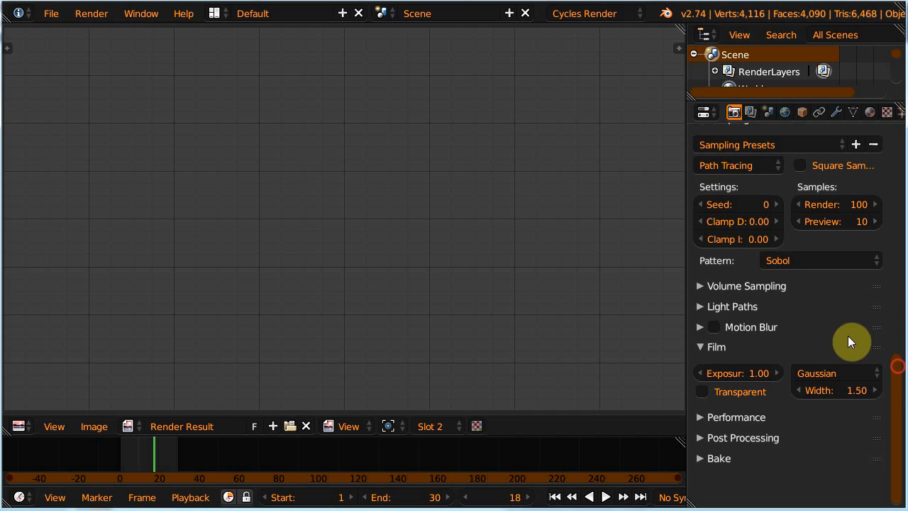
left_click(760, 240)
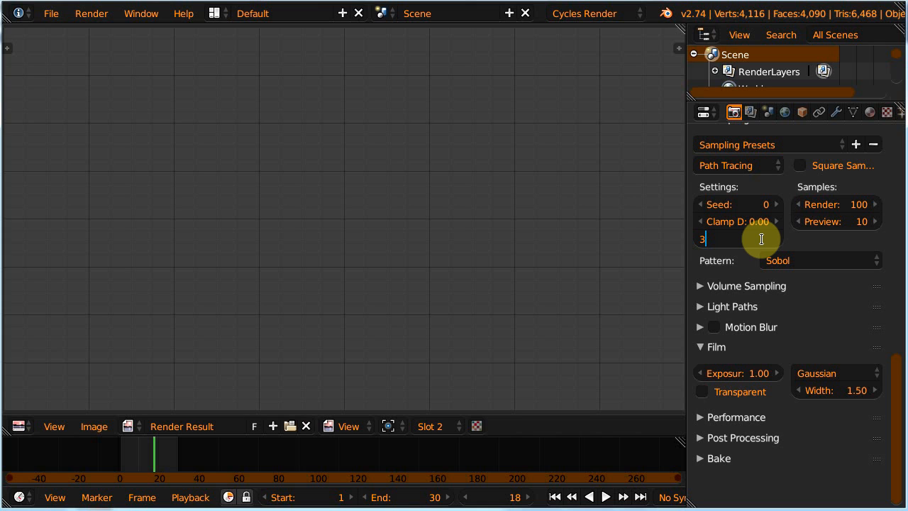
type("3")
key("Return")
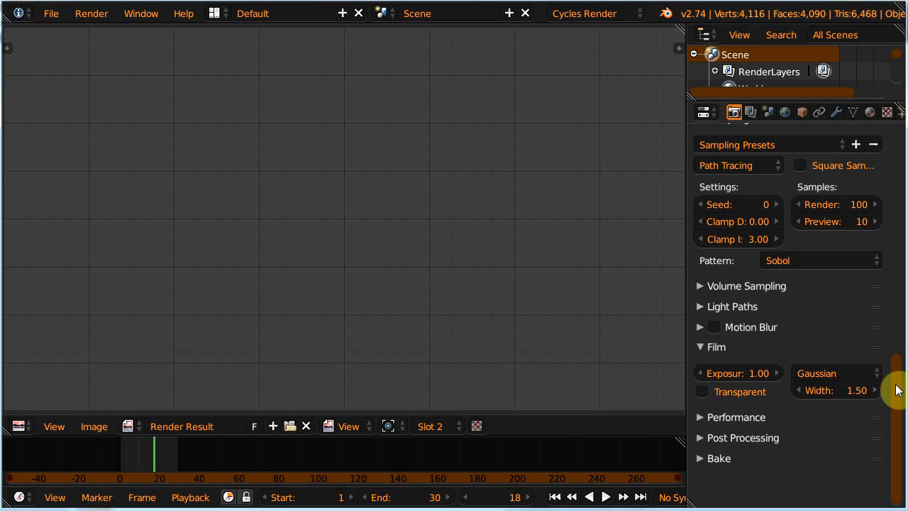
Set the render samples to 500 and render frame 18 into Slot 2.
left_click_drag(895, 383, 897, 338)
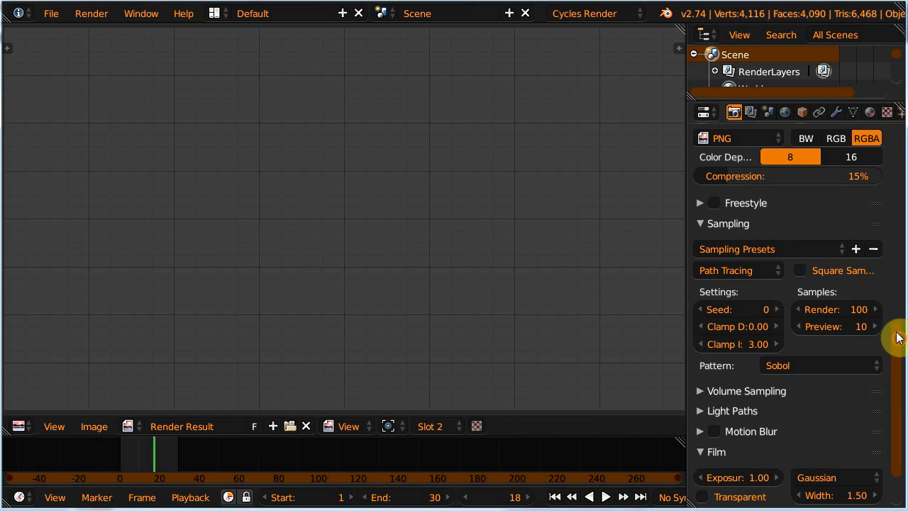
left_click(841, 308)
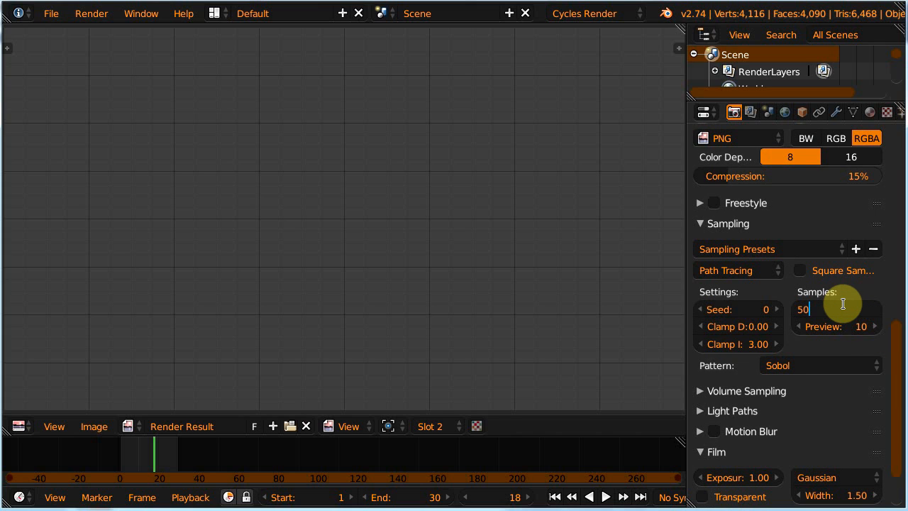
key("Return")
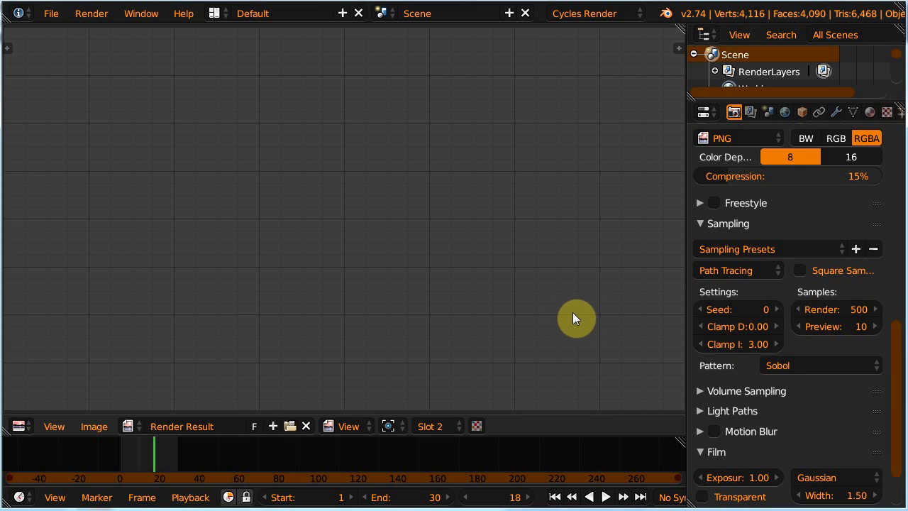
key("F12")
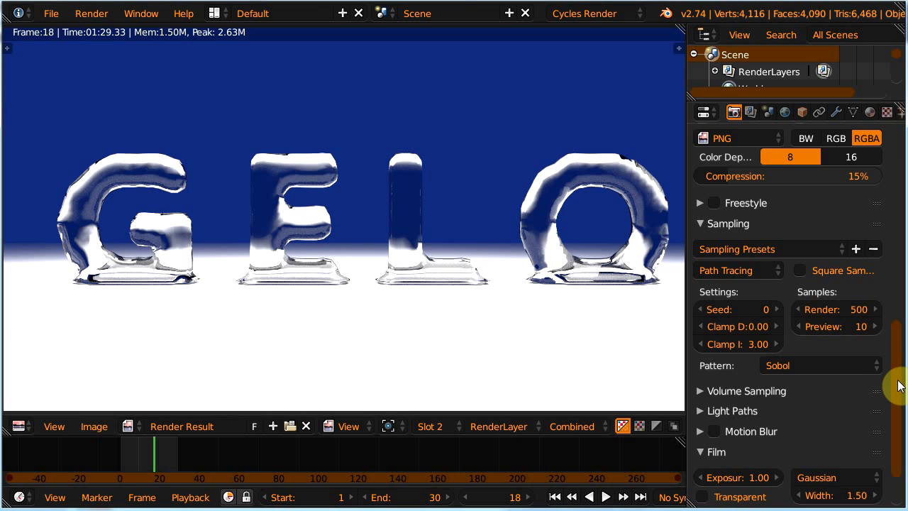
Review the Light Paths settings alongside the Sampling settings and collapse them again.
left_click_drag(897, 386, 899, 426)
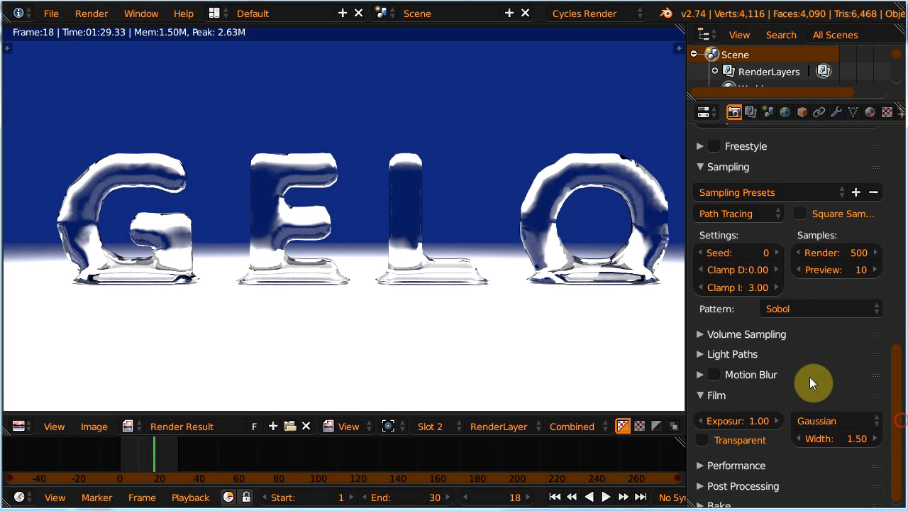
left_click(700, 354)
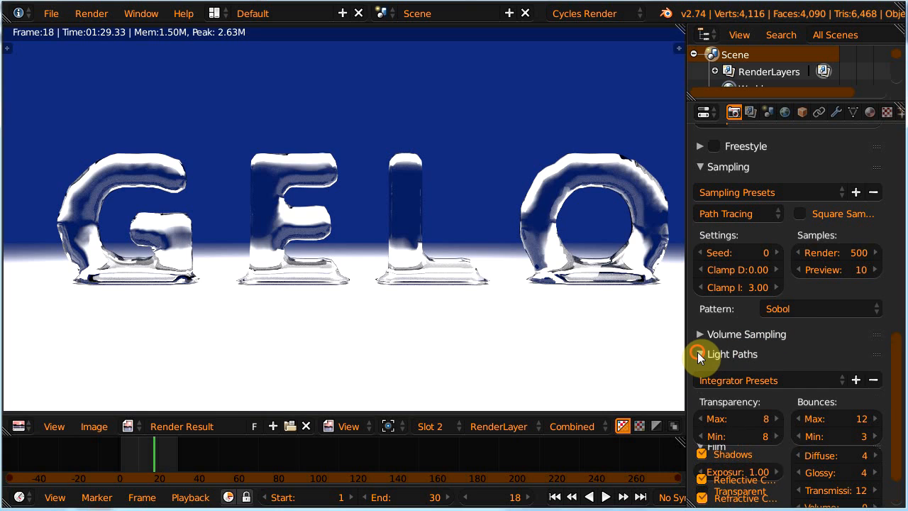
mouse_move(902, 366)
left_mouse_down()
mouse_move(898, 401)
mouse_move(894, 364)
mouse_move(903, 349)
left_mouse_up()
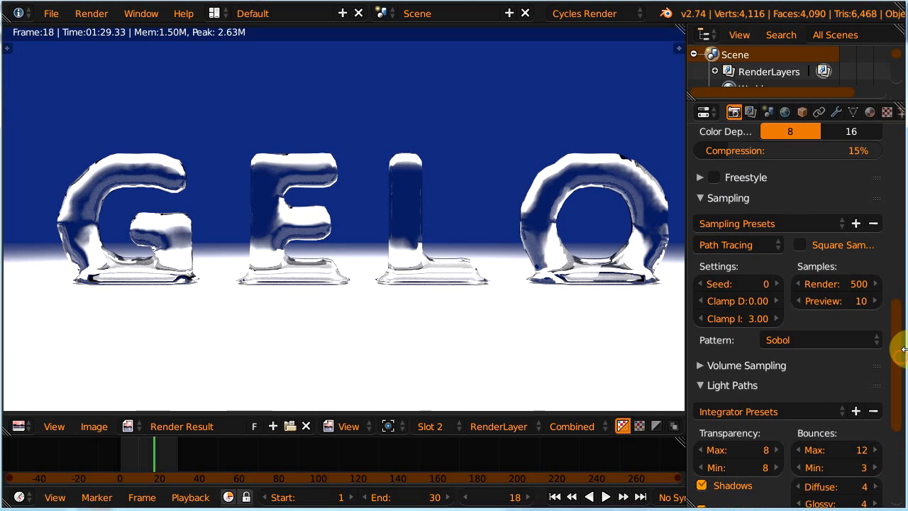
left_click(700, 383)
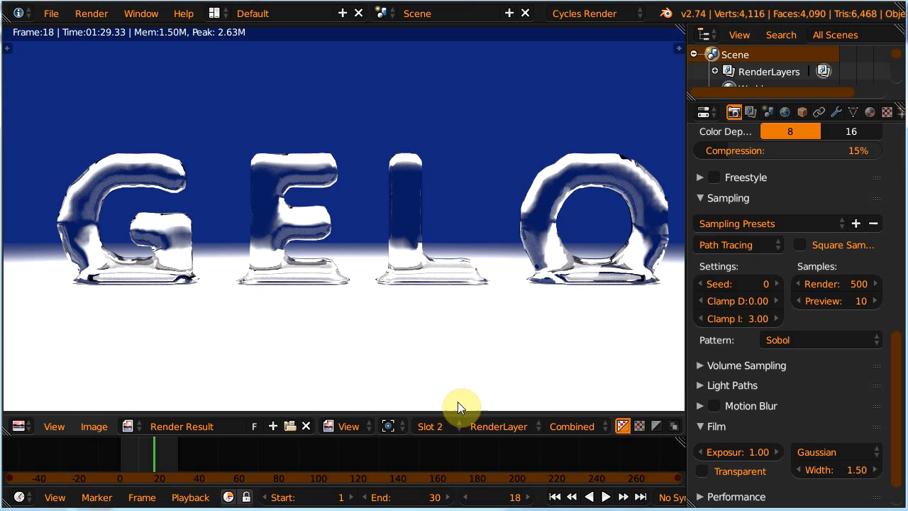
Compare the renders in Slot 1 and Slot 2, and widen the properties area slightly to reveal the full clamp labels.
key("j")
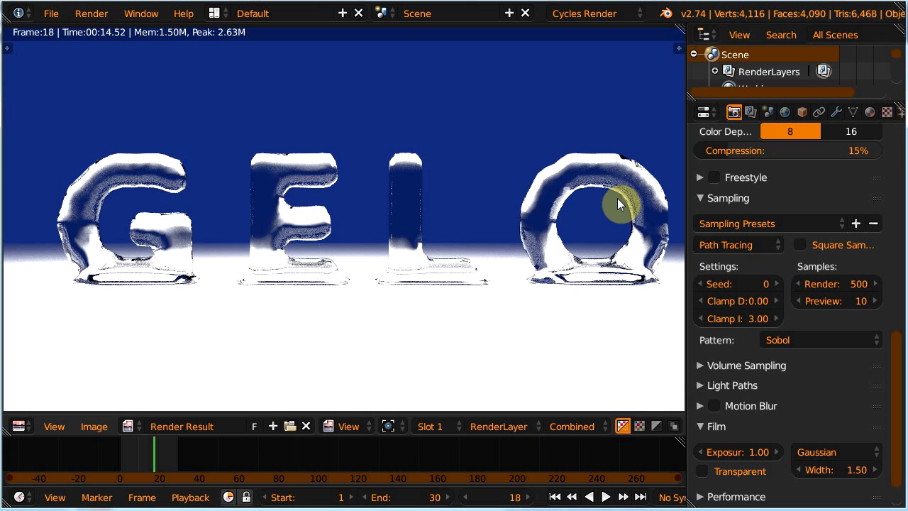
key("j")
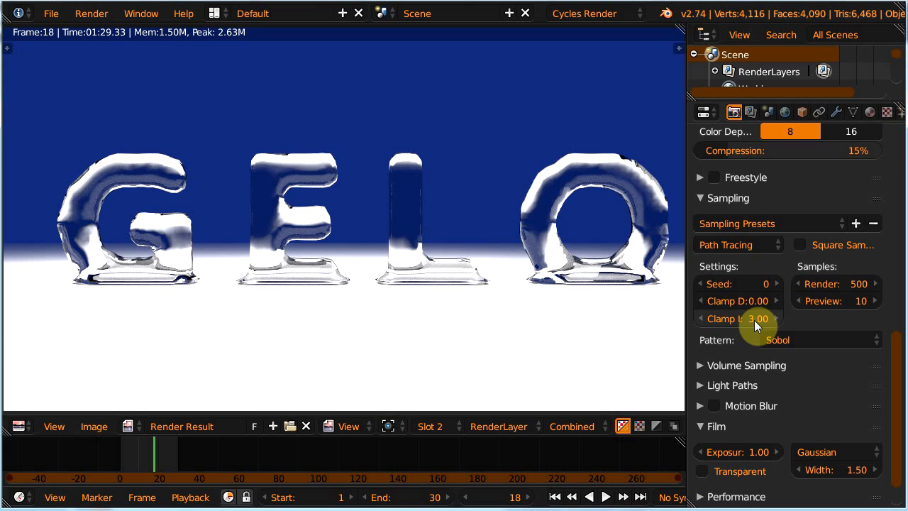
left_click(683, 348)
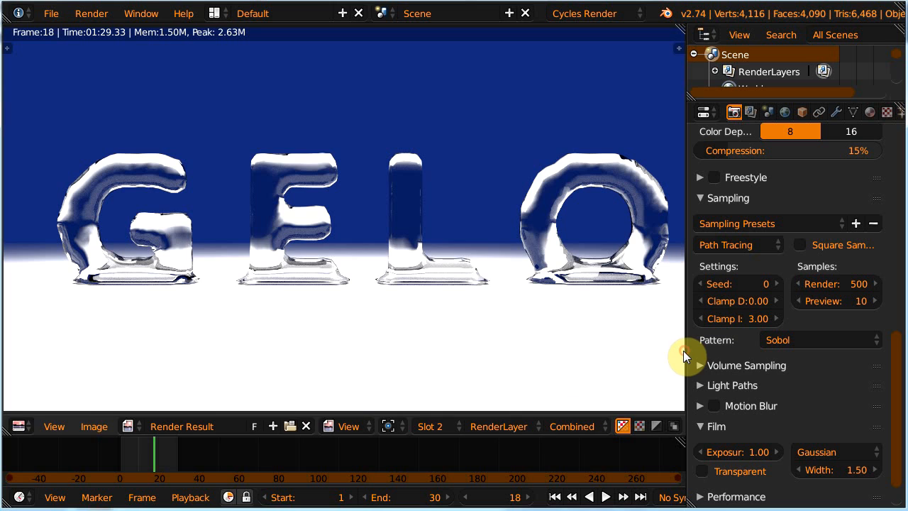
left_click_drag(684, 352, 673, 355)
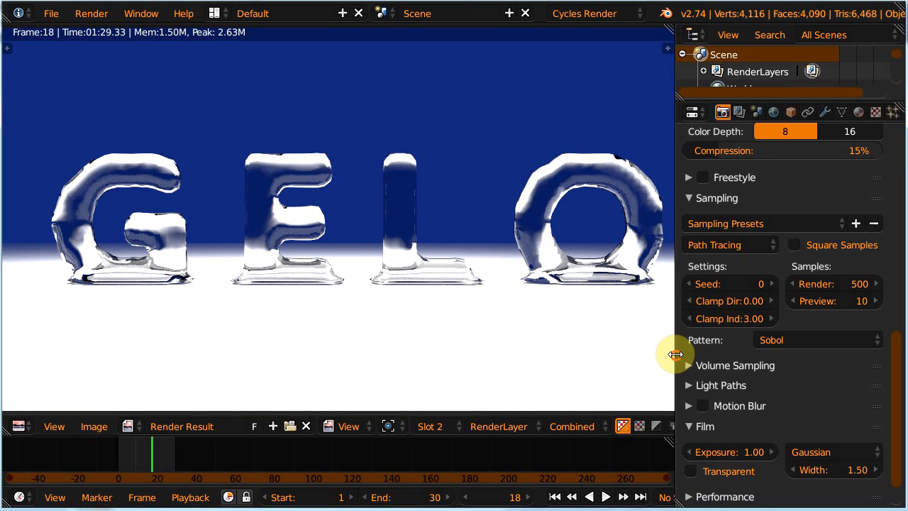